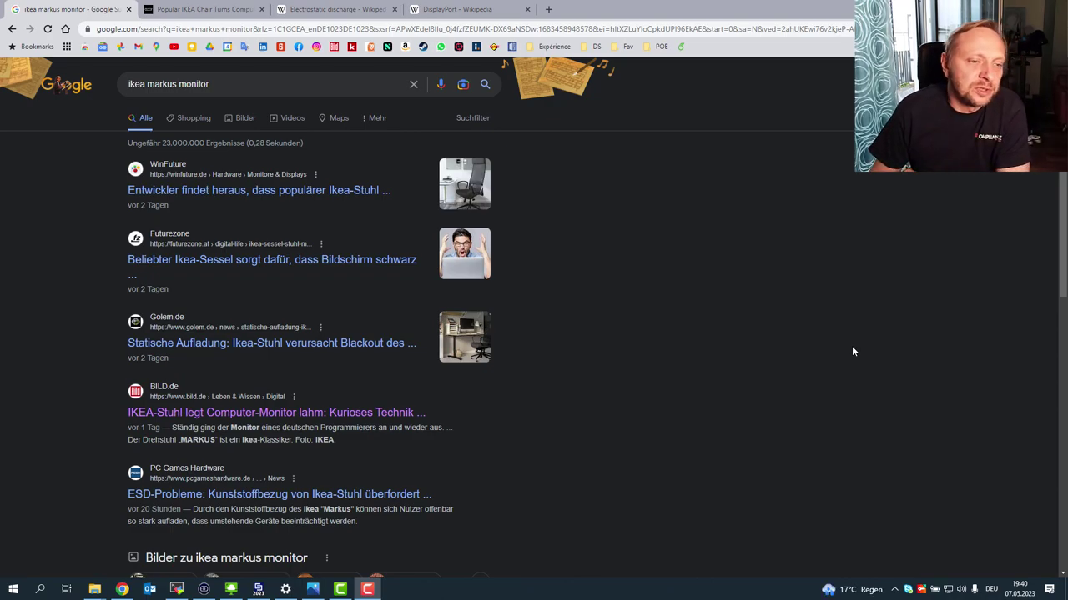
Step: Switch from the Google results to the Vice article about the IKEA chair turning monitors off
{"action": "left_click", "coordinate": [242, 13]}
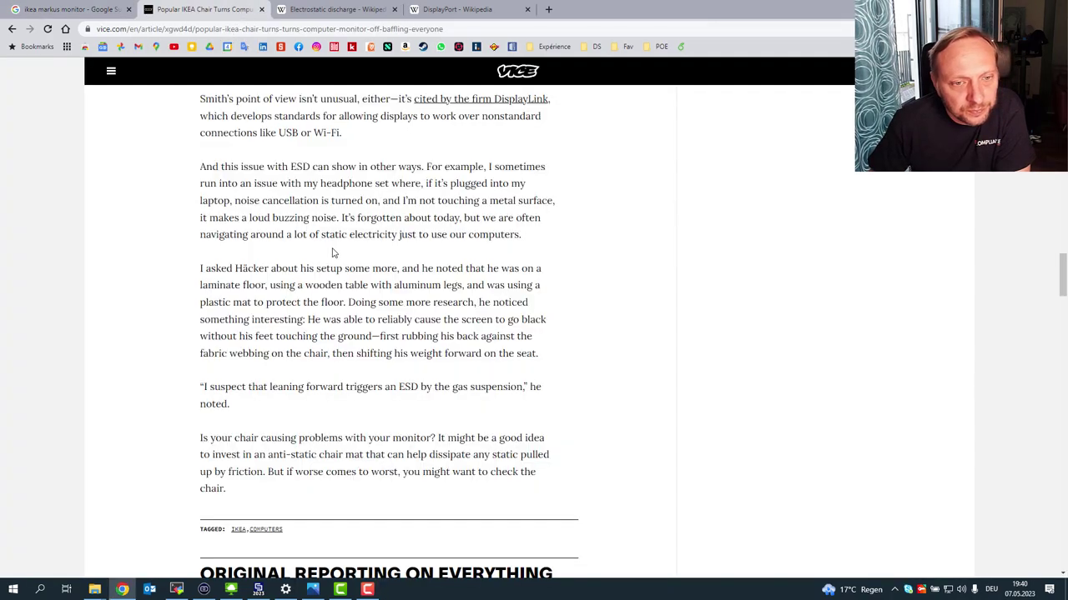
Step: Highlight the Vice paragraph about the desk setup and leaning forward triggering ESD
{"action": "left_click_drag", "start_coordinate": [201, 268], "coordinate": [546, 393]}
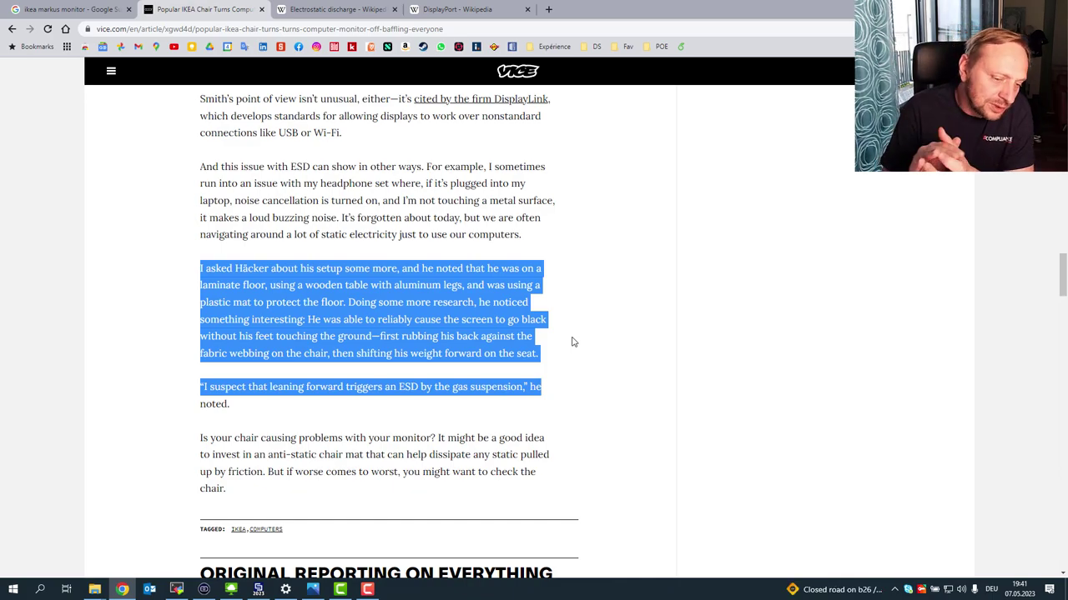
Step: Open the desk-and-chair photo PXL_20230507_110653138.jpg from the taskbar
{"action": "left_click", "coordinate": [314, 589]}
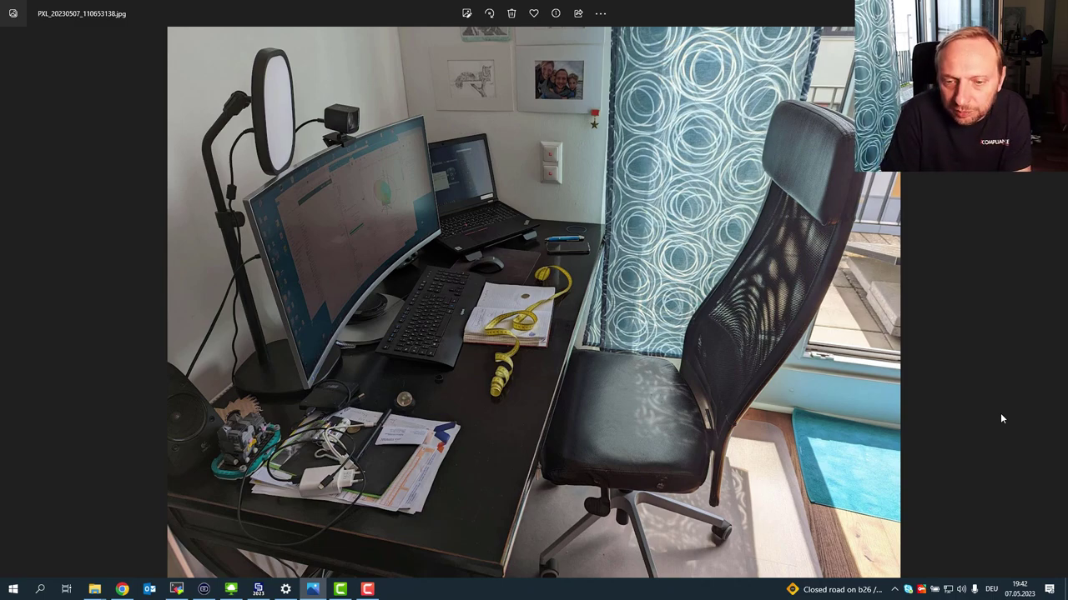
{"action": "key", "text": "Right"}
{"action": "key", "text": "Right"}
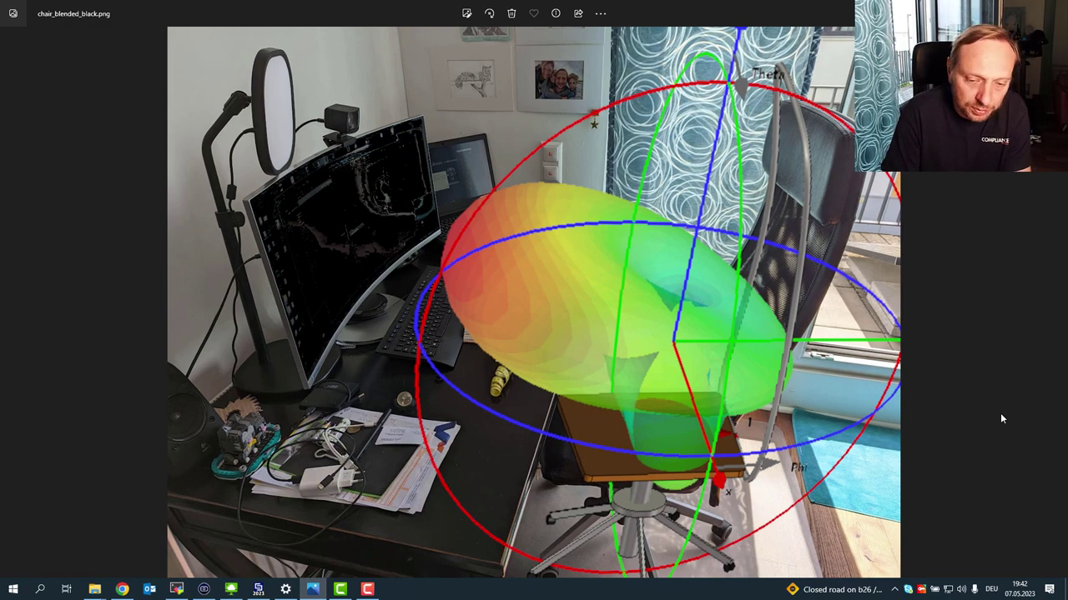
{"action": "key", "text": "Left"}
{"action": "key", "text": "Left"}
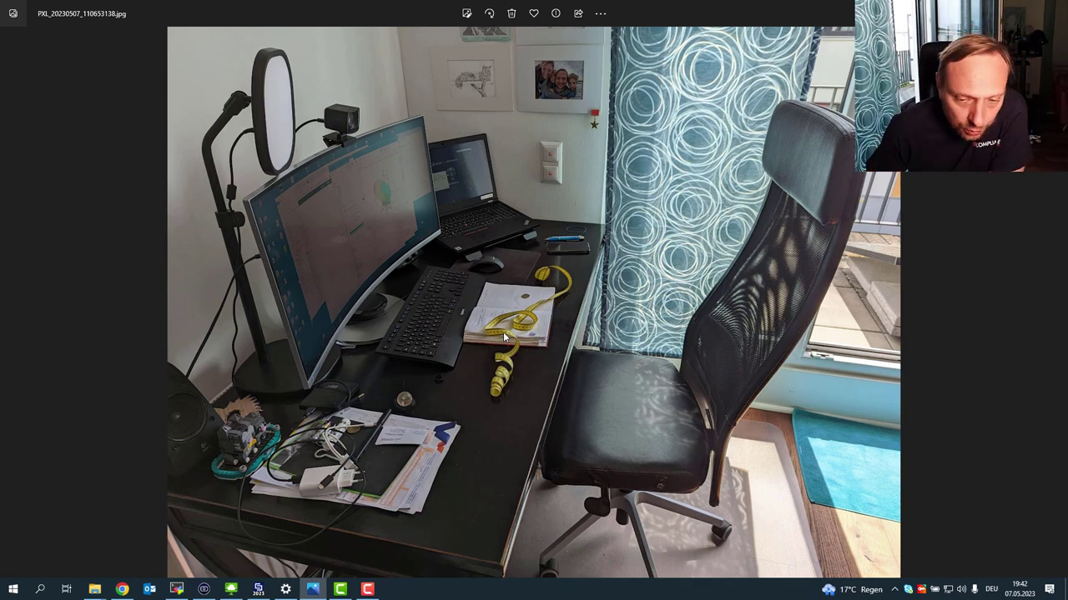
Step: Bring up the CST Chair_study model, rotating and zooming to inspect seat, gas post and port ring
{"action": "left_click", "coordinate": [260, 588]}
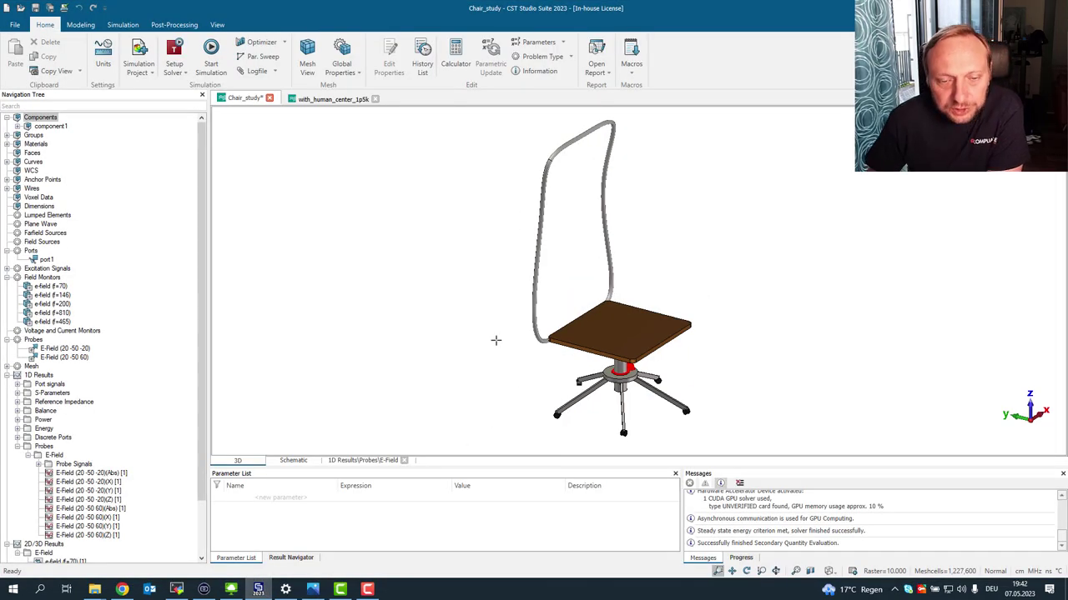
{"action": "left_click_drag", "start_coordinate": [539, 334], "coordinate": [609, 263]}
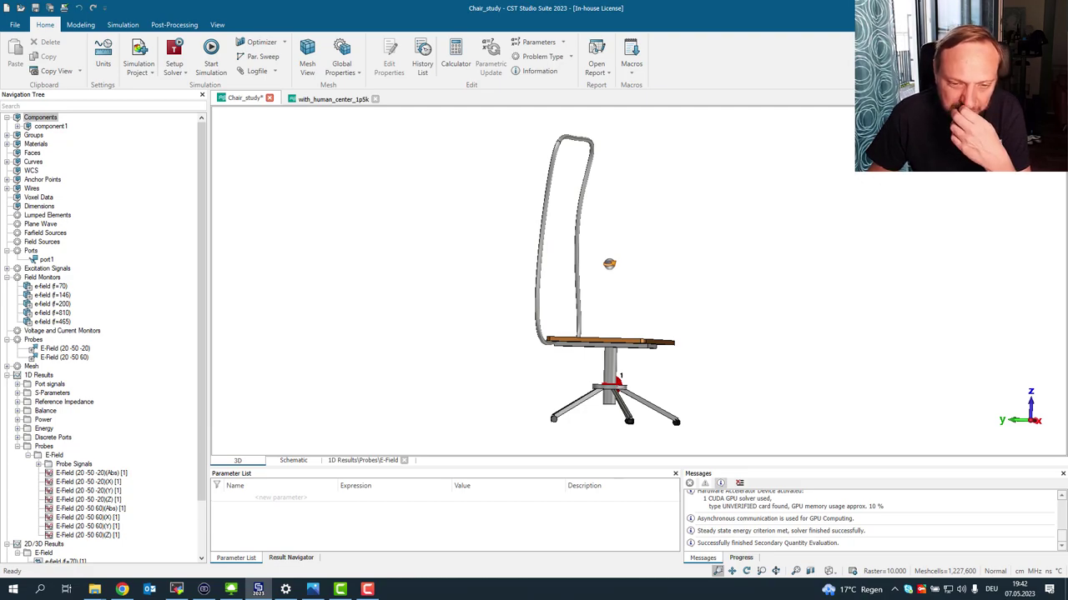
{"action": "left_click_drag", "start_coordinate": [615, 267], "coordinate": [597, 281]}
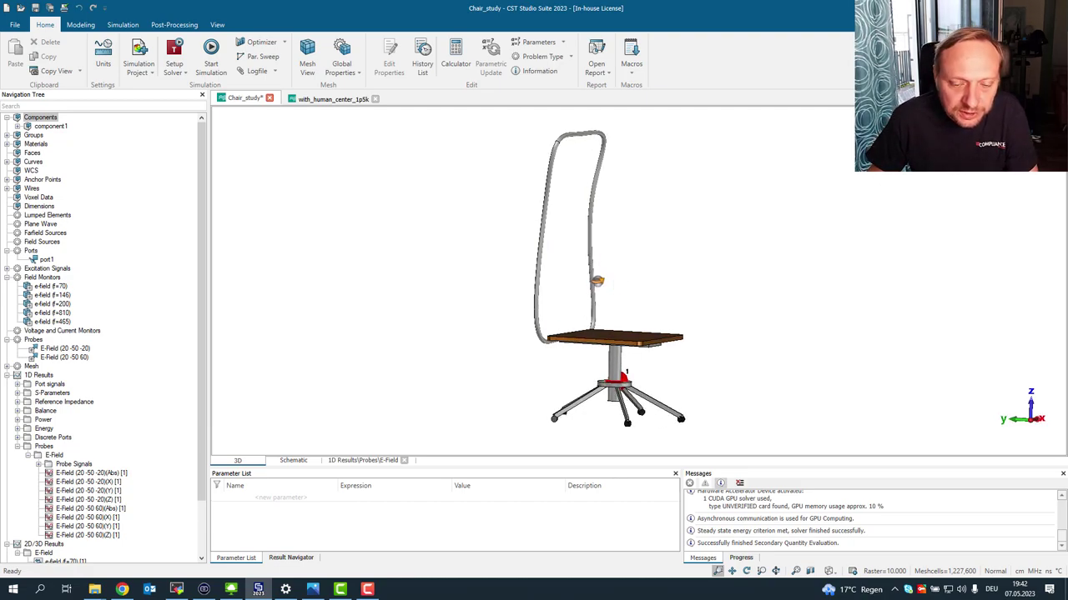
{"action": "left_click_drag", "start_coordinate": [643, 335], "coordinate": [638, 347]}
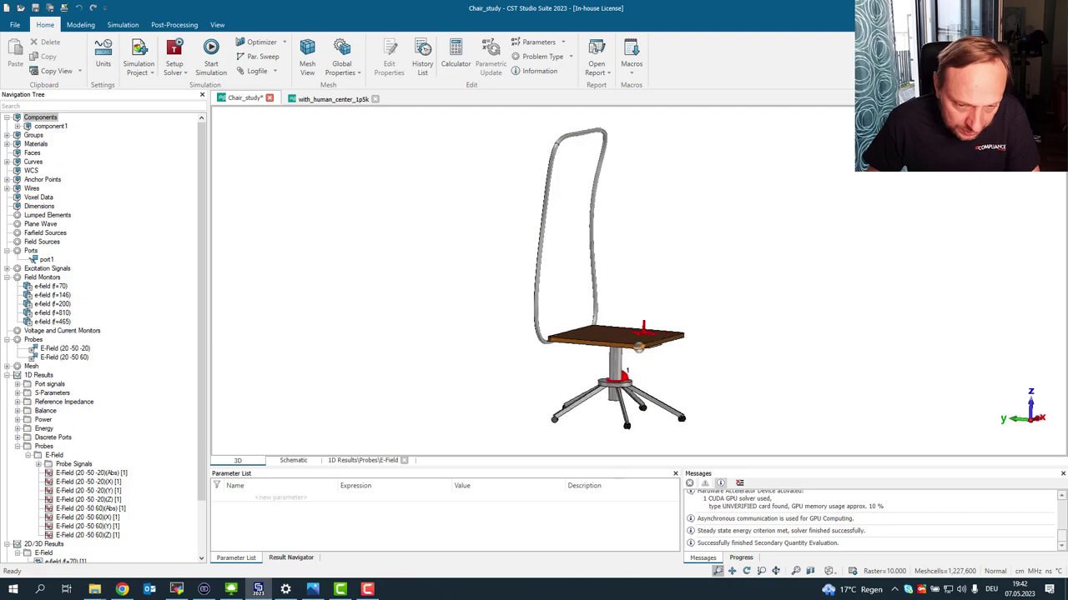
{"action": "scroll", "coordinate": [604, 373], "scroll_direction": "up", "scroll_amount": 2}
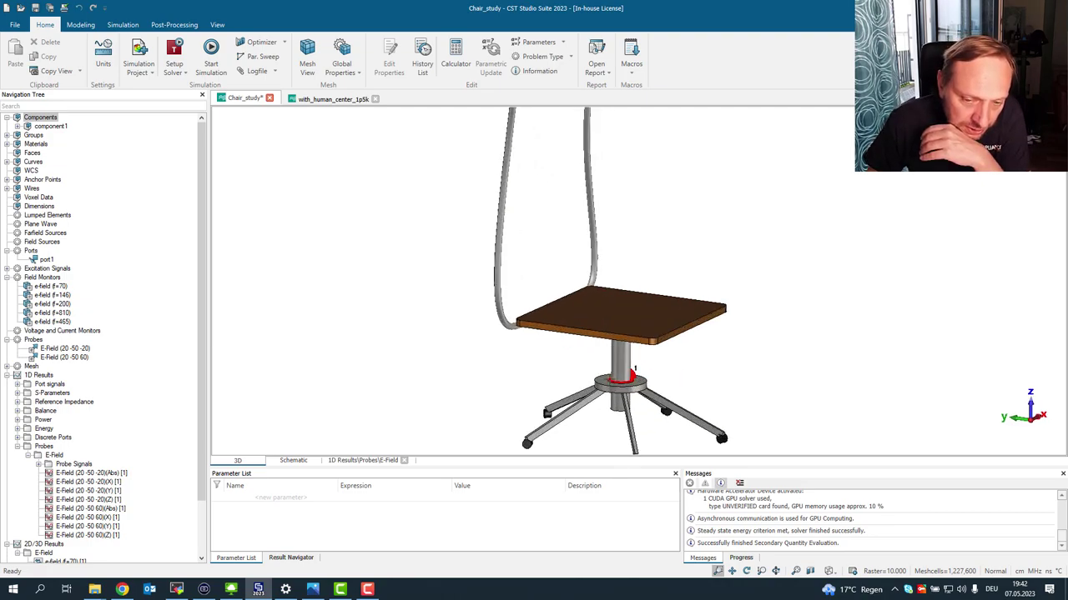
{"action": "scroll", "coordinate": [617, 377], "scroll_direction": "up", "scroll_amount": 5}
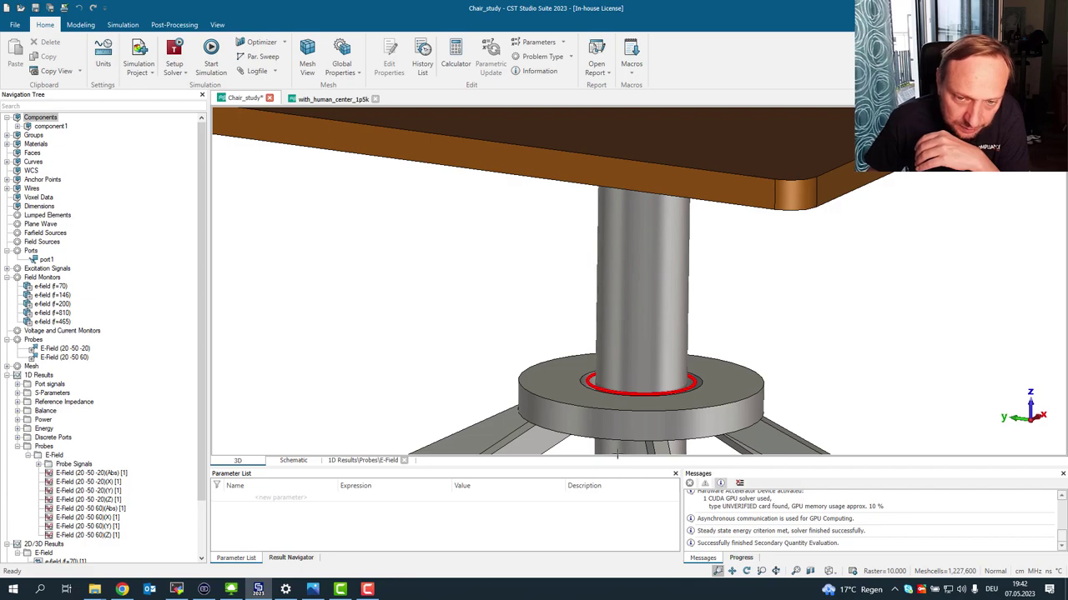
{"action": "scroll", "coordinate": [601, 387], "scroll_direction": "down", "scroll_amount": 5}
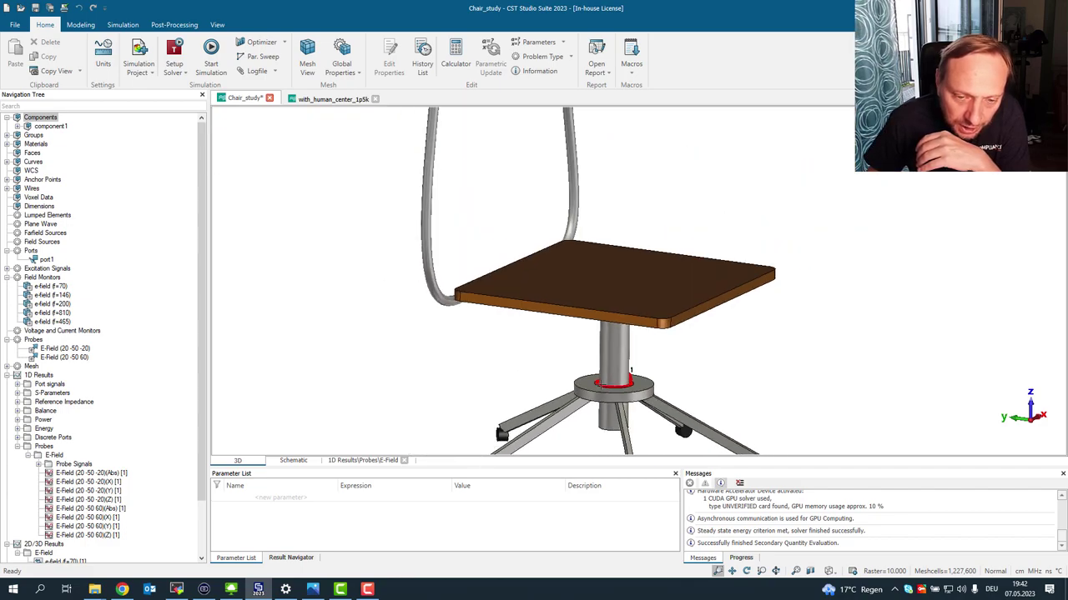
{"action": "scroll", "coordinate": [601, 387], "scroll_direction": "down", "scroll_amount": 2}
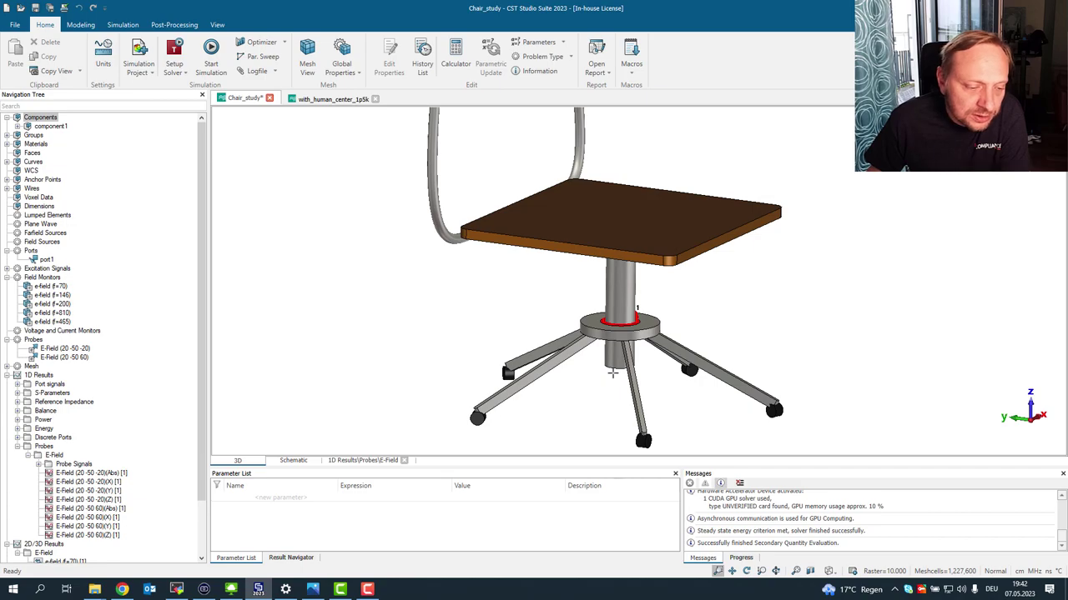
Step: Open the DisplayPort Wikipedia article and scroll to its refresh-frequency limits table
{"action": "left_click", "coordinate": [130, 592]}
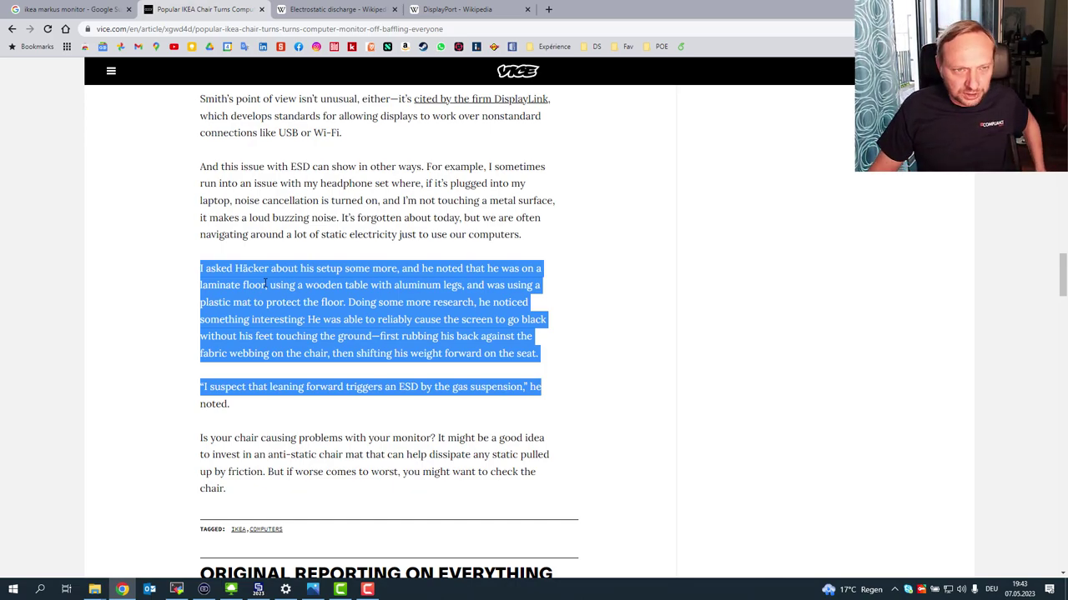
{"action": "left_click", "coordinate": [435, 10]}
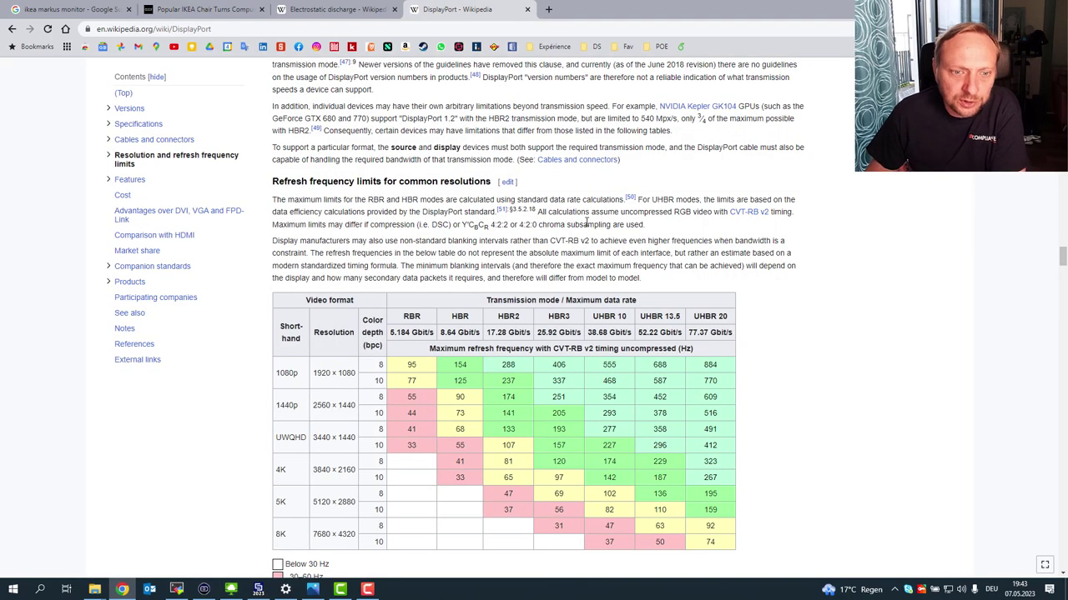
{"action": "scroll", "coordinate": [724, 269], "scroll_direction": "down", "scroll_amount": 2}
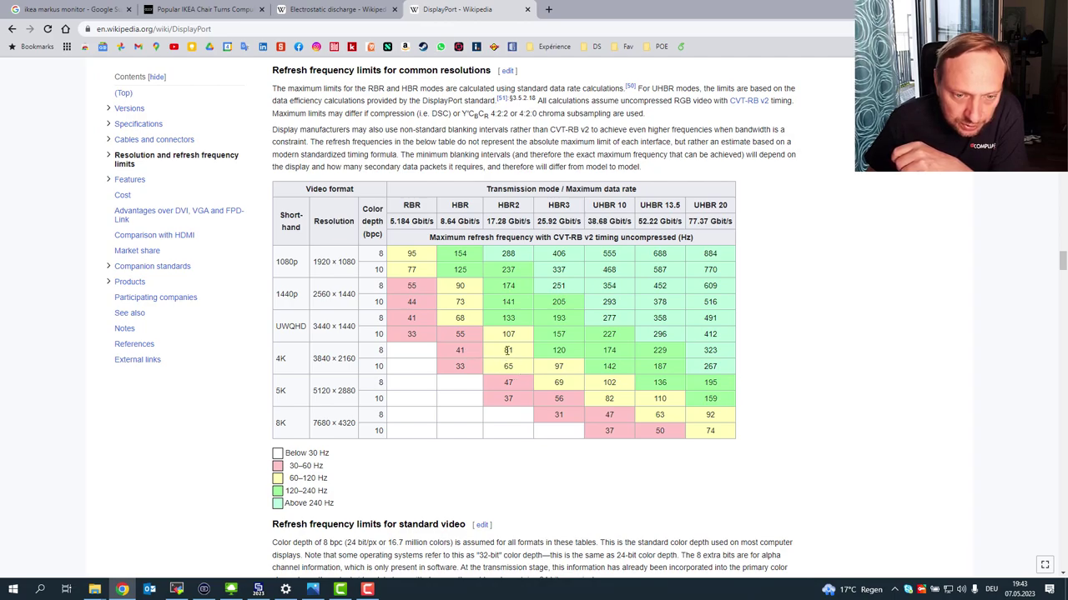
Step: Highlight the 4K 8-bit rates 81 and 120 Hz, then the HBR2 column heading
{"action": "left_click_drag", "start_coordinate": [504, 353], "coordinate": [572, 355]}
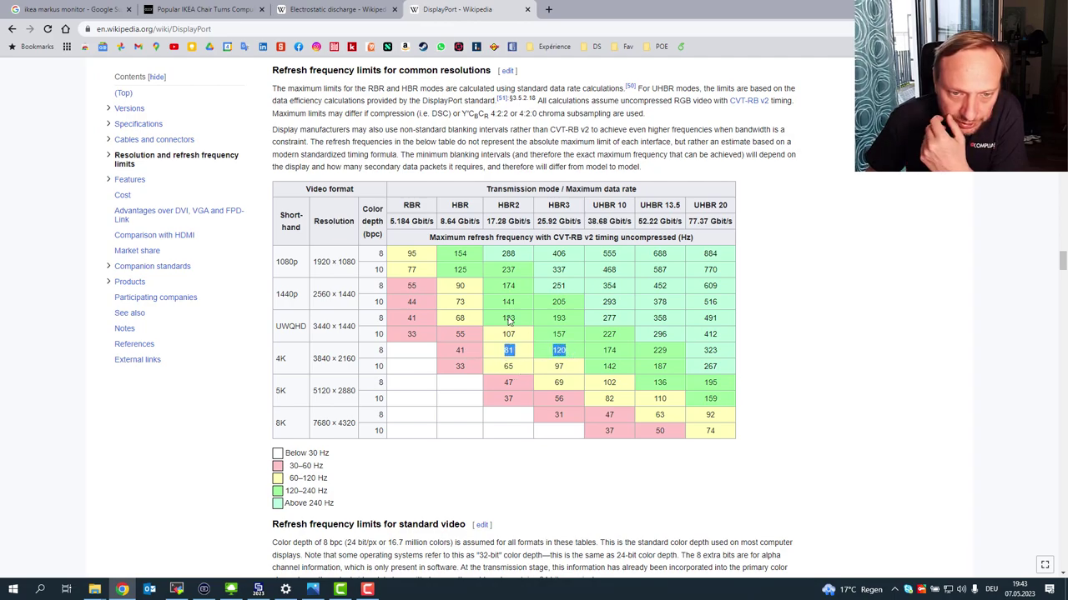
{"action": "left_click", "coordinate": [500, 206]}
{"action": "left_click_drag", "start_coordinate": [501, 206], "coordinate": [522, 208]}
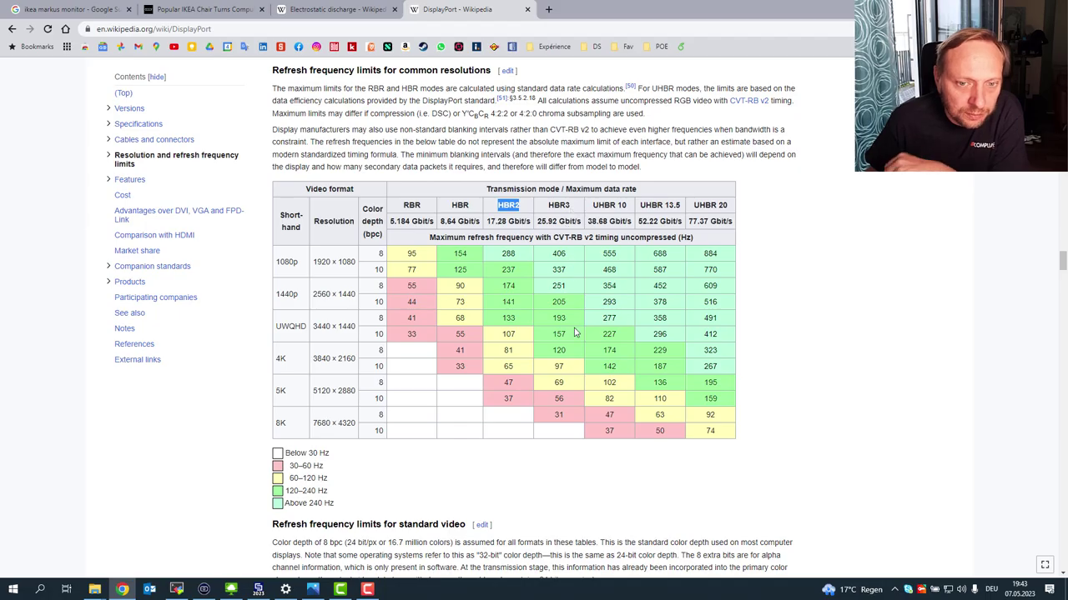
Step: Highlight the HBR2 and HBR3 per-lane bandwidth lines in the DisplayPort transmission-modes list
{"action": "scroll", "coordinate": [574, 333], "scroll_direction": "up", "scroll_amount": 15}
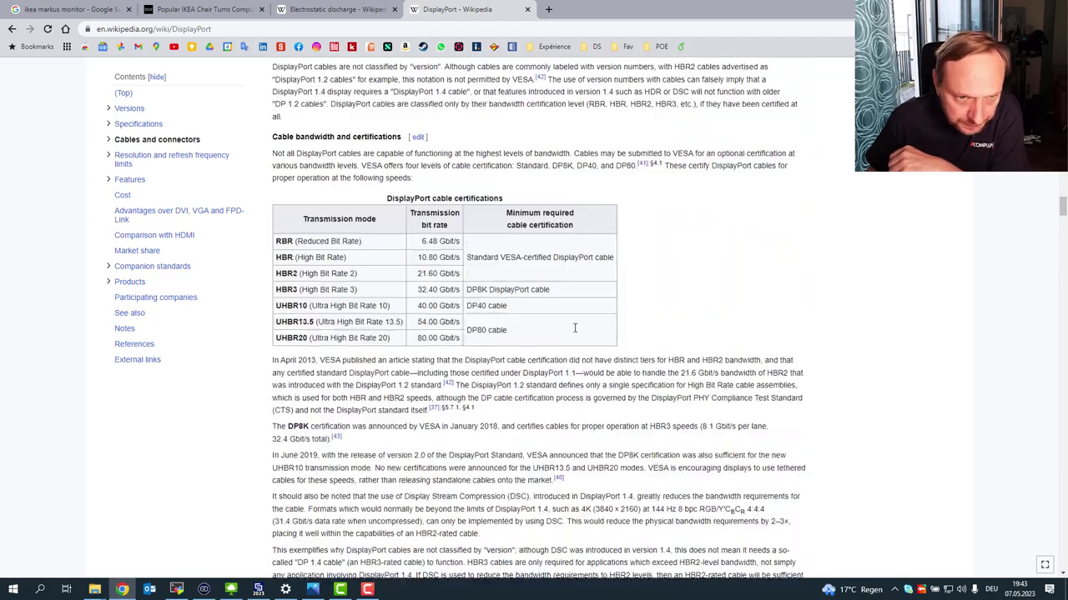
{"action": "scroll", "coordinate": [575, 328], "scroll_direction": "up", "scroll_amount": 8}
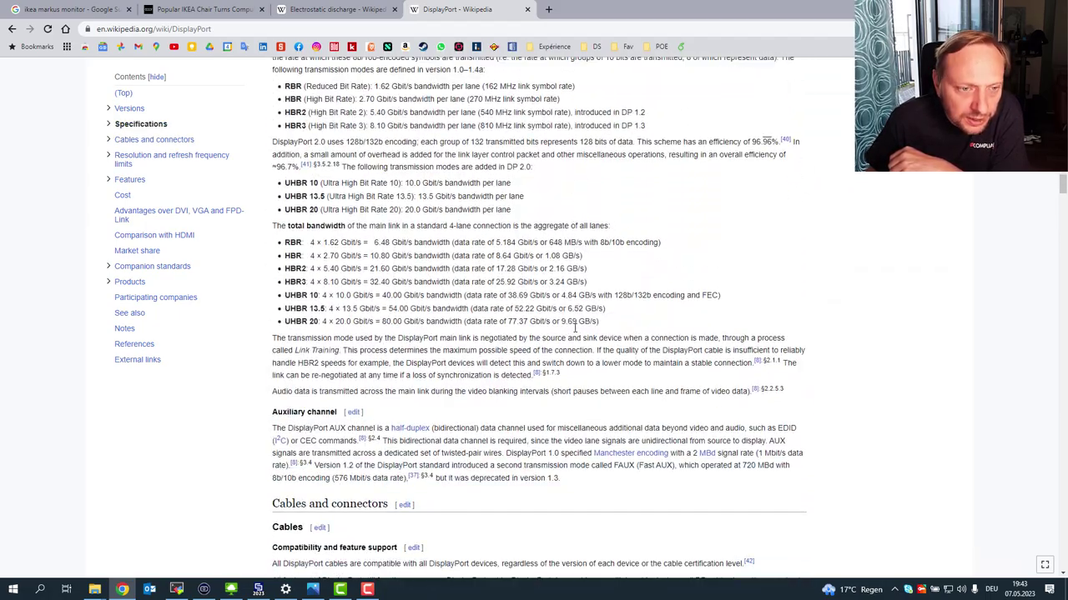
{"action": "scroll", "coordinate": [574, 328], "scroll_direction": "up", "scroll_amount": 3}
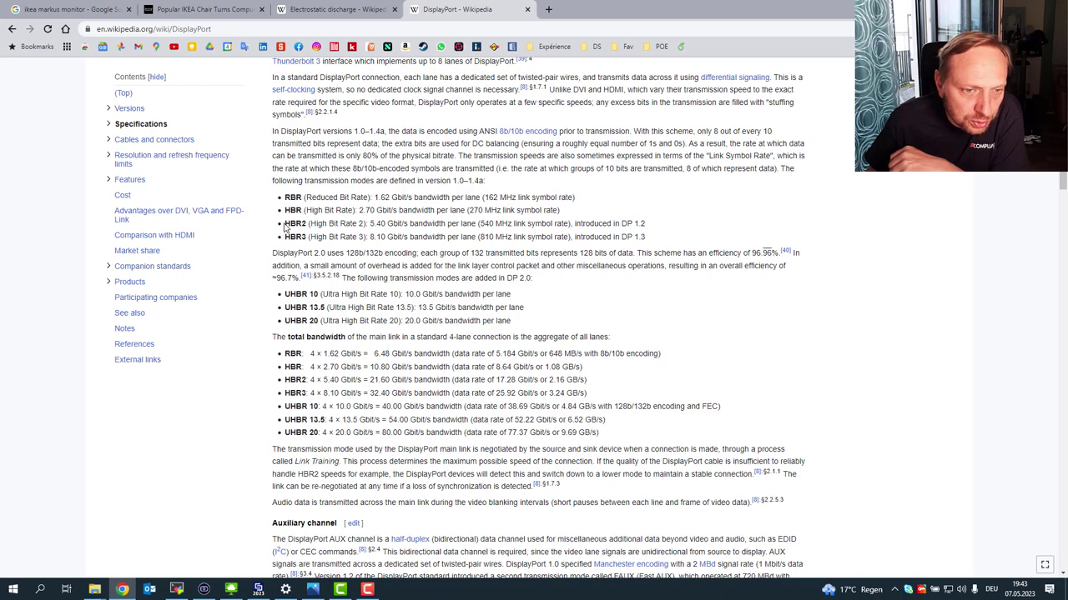
{"action": "left_click_drag", "start_coordinate": [284, 227], "coordinate": [647, 239]}
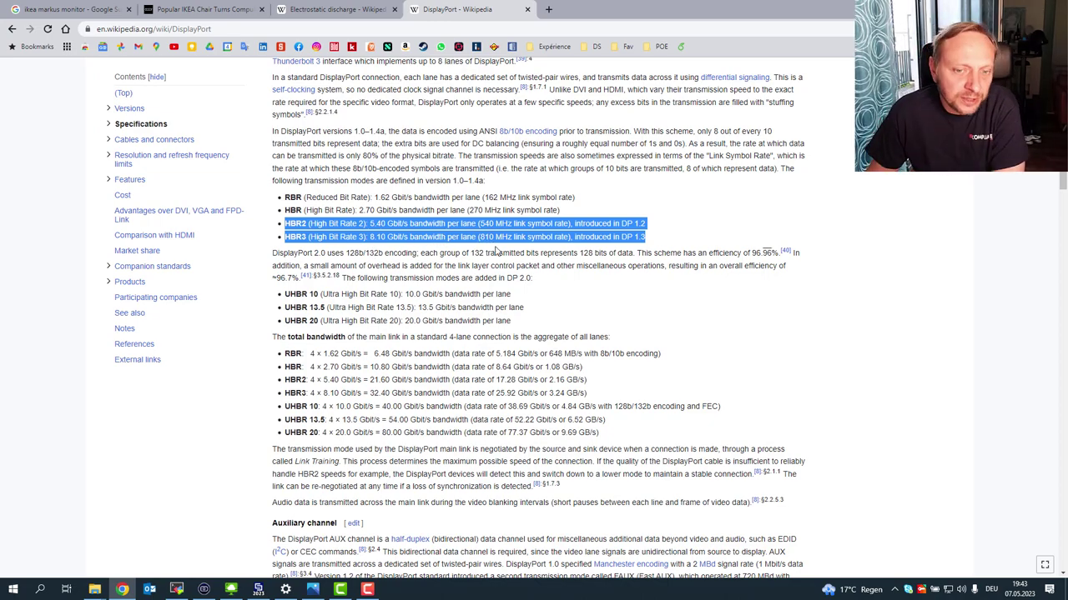
{"action": "left_click", "coordinate": [514, 278]}
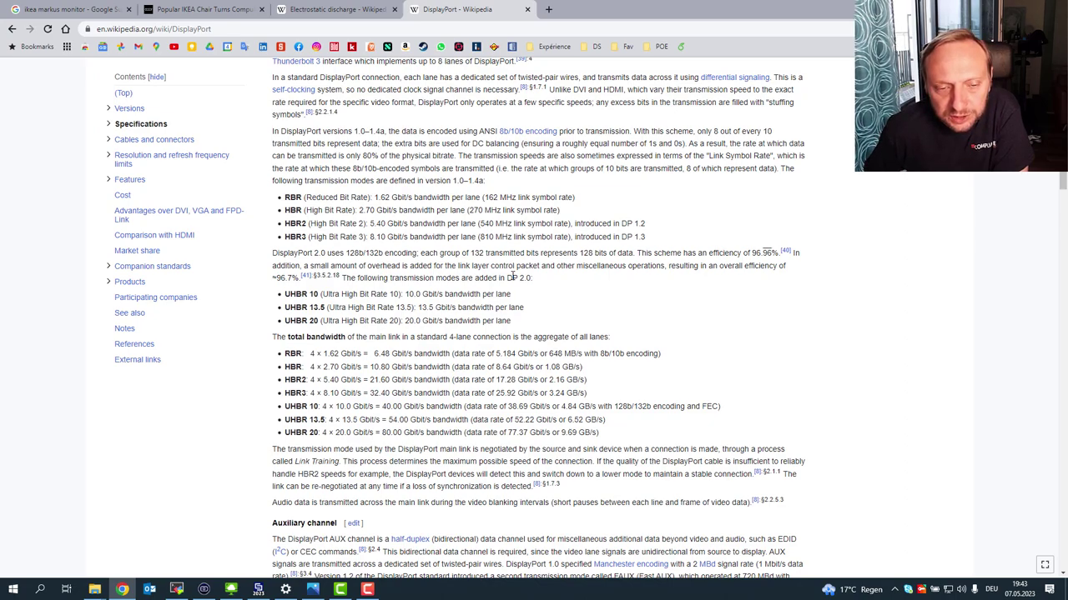
Step: Back in Chair_study, locate both E-field probes and plot the (20, -50, -20) probe's magnitude spectrum
{"action": "left_click", "coordinate": [258, 590]}
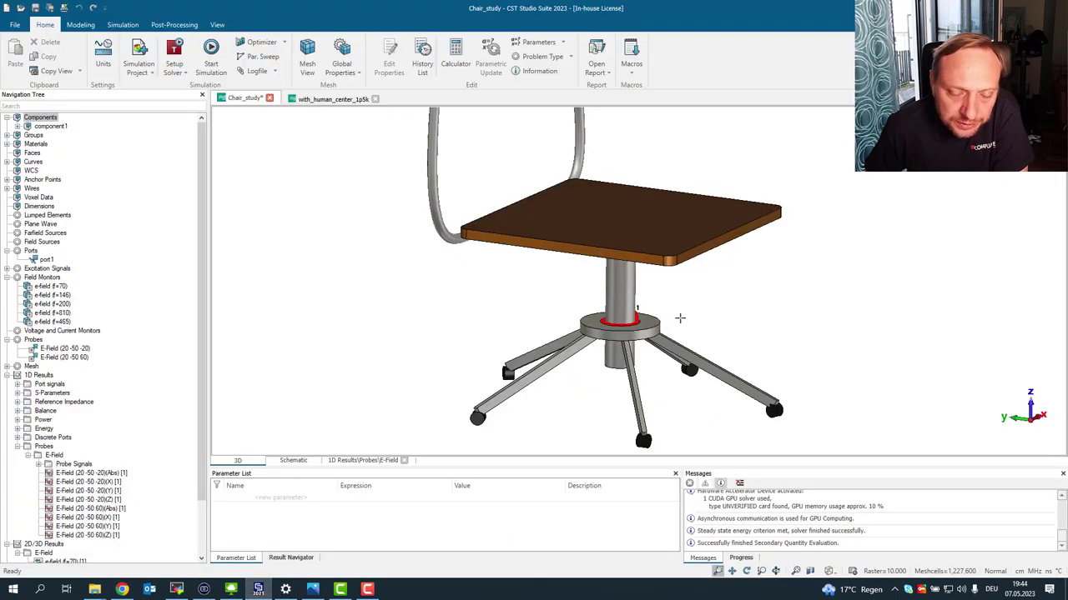
{"action": "scroll", "coordinate": [529, 329], "scroll_direction": "down", "scroll_amount": 4}
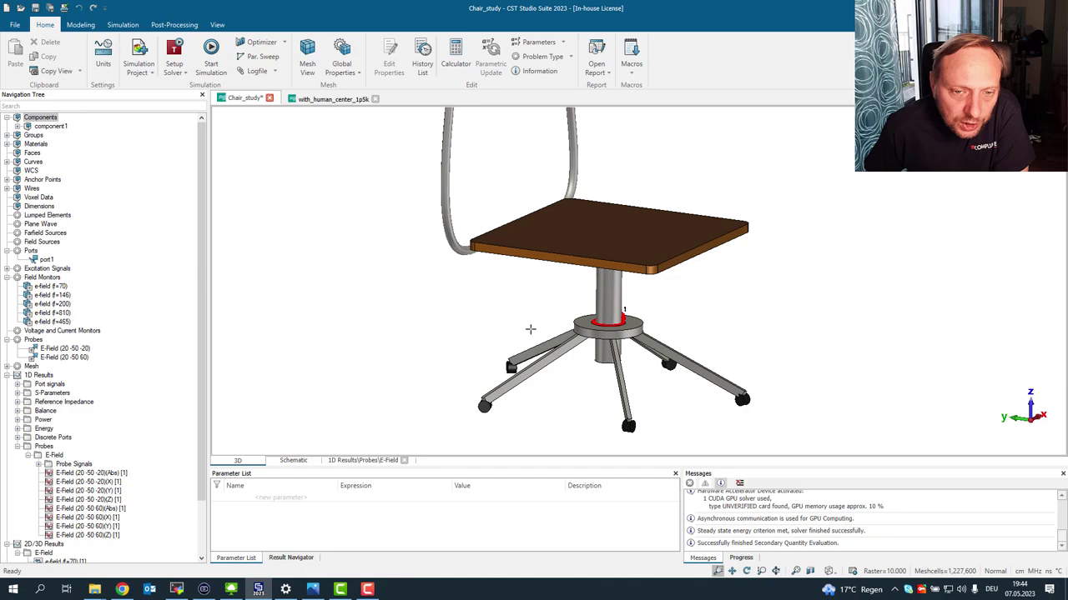
{"action": "scroll", "coordinate": [537, 338], "scroll_direction": "down", "scroll_amount": 2}
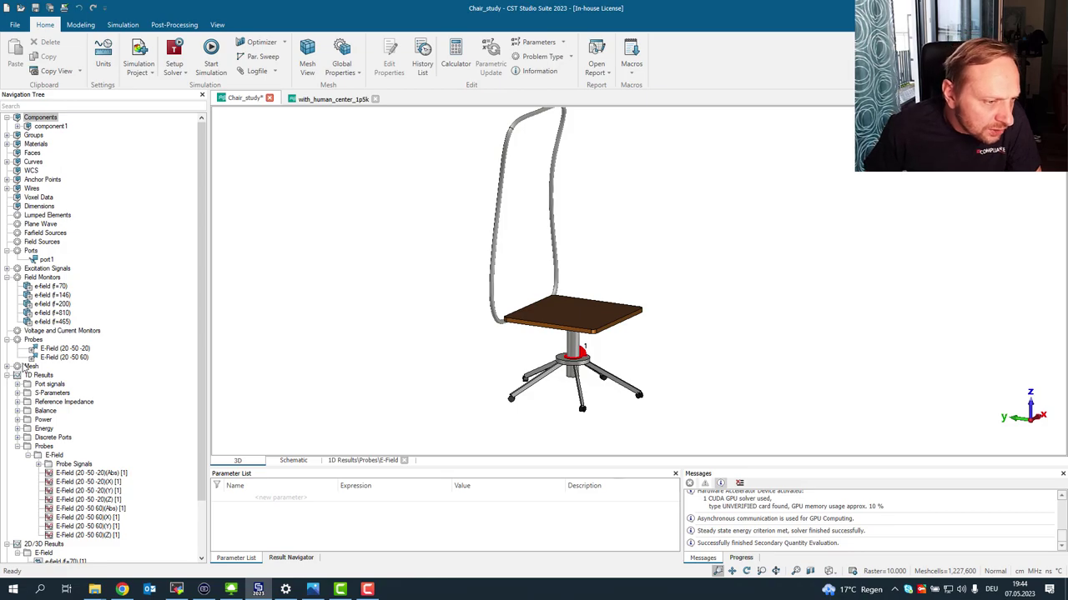
{"action": "left_click", "coordinate": [62, 349]}
{"action": "left_click", "coordinate": [67, 357], "text": "ctrl"}
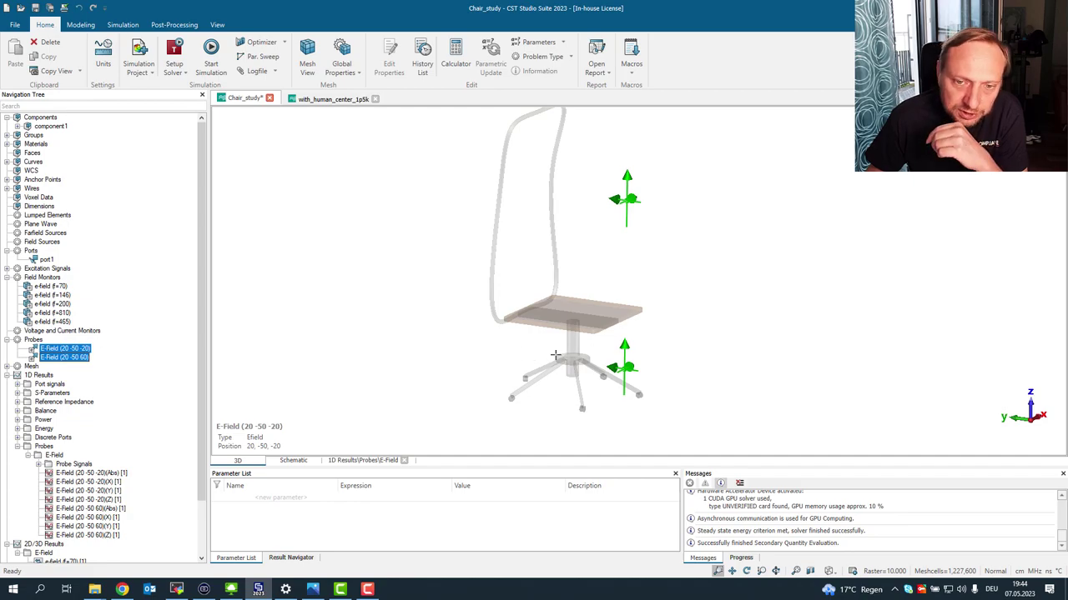
{"action": "left_click", "coordinate": [431, 358]}
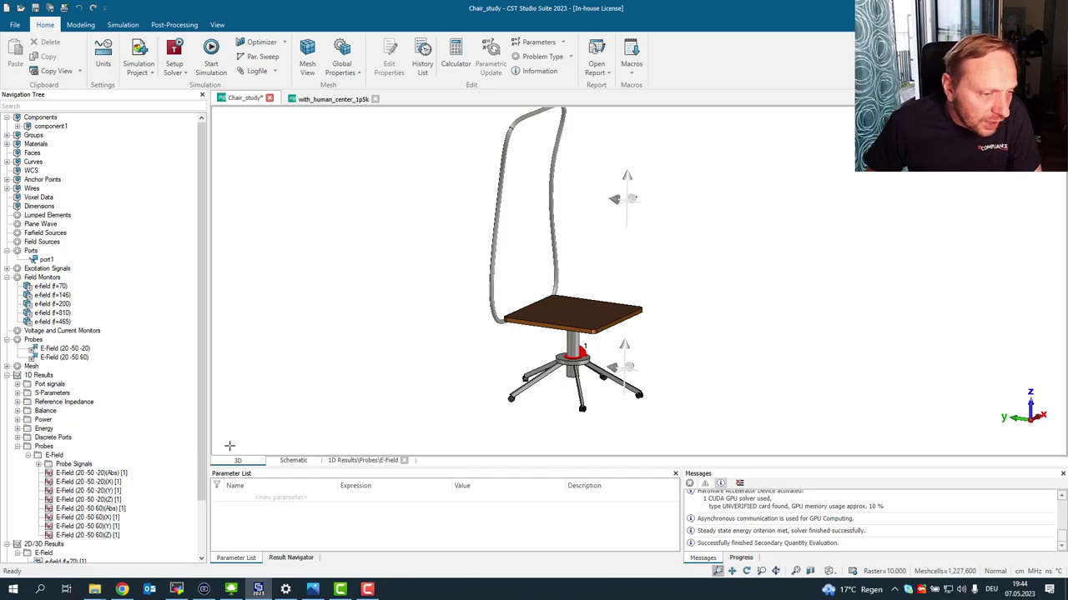
{"action": "left_click", "coordinate": [121, 473]}
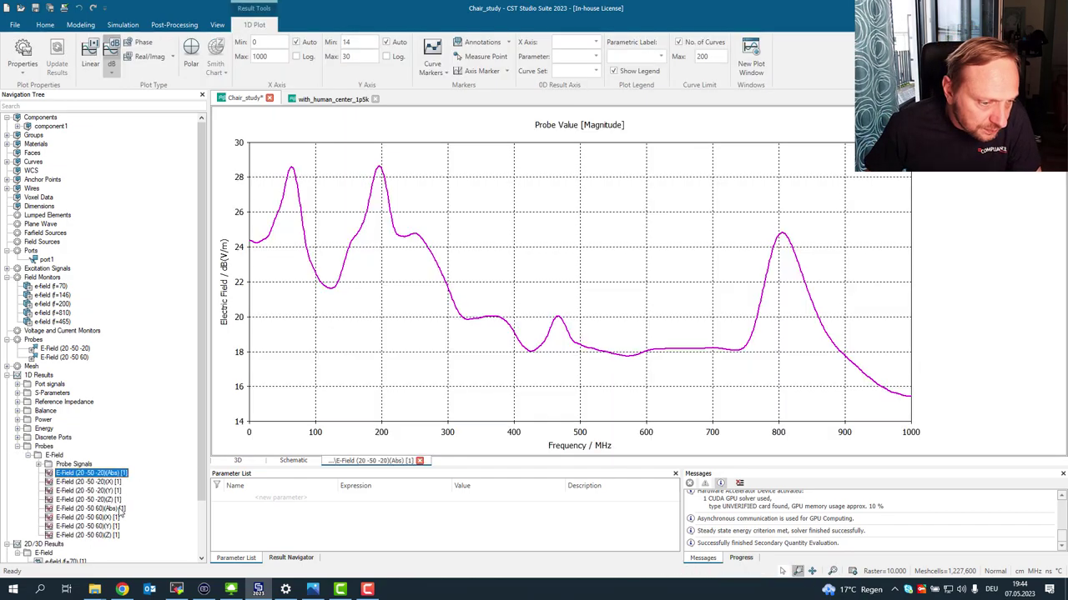
Step: Add the (20, -50, 60) probe's magnitude curve to overlay both spectra from 0–1000 MHz
{"action": "left_click", "coordinate": [118, 509], "text": "ctrl"}
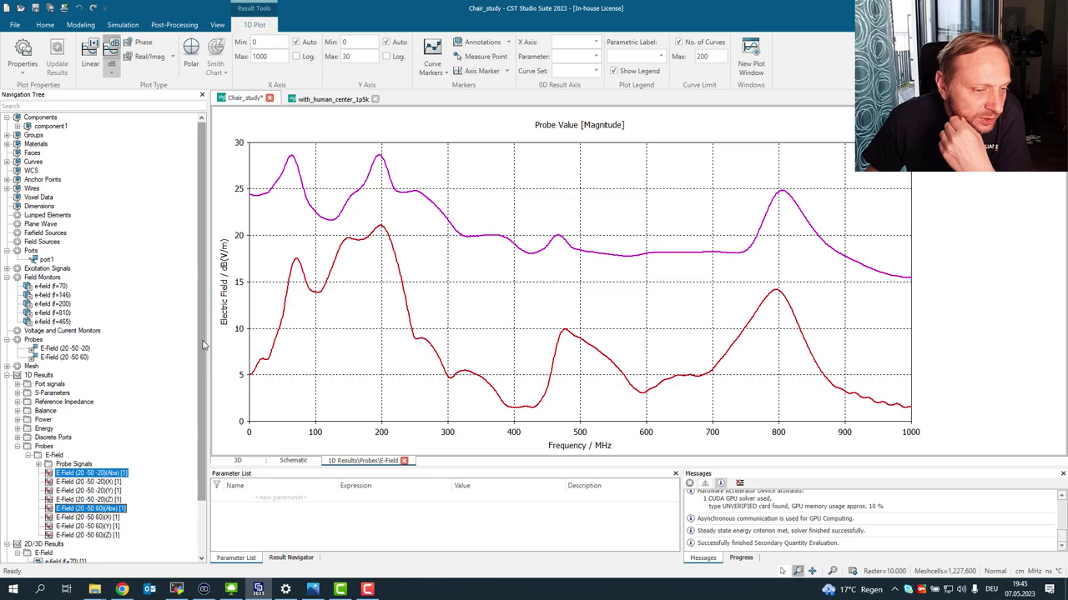
{"action": "left_click_drag", "start_coordinate": [202, 345], "coordinate": [205, 398]}
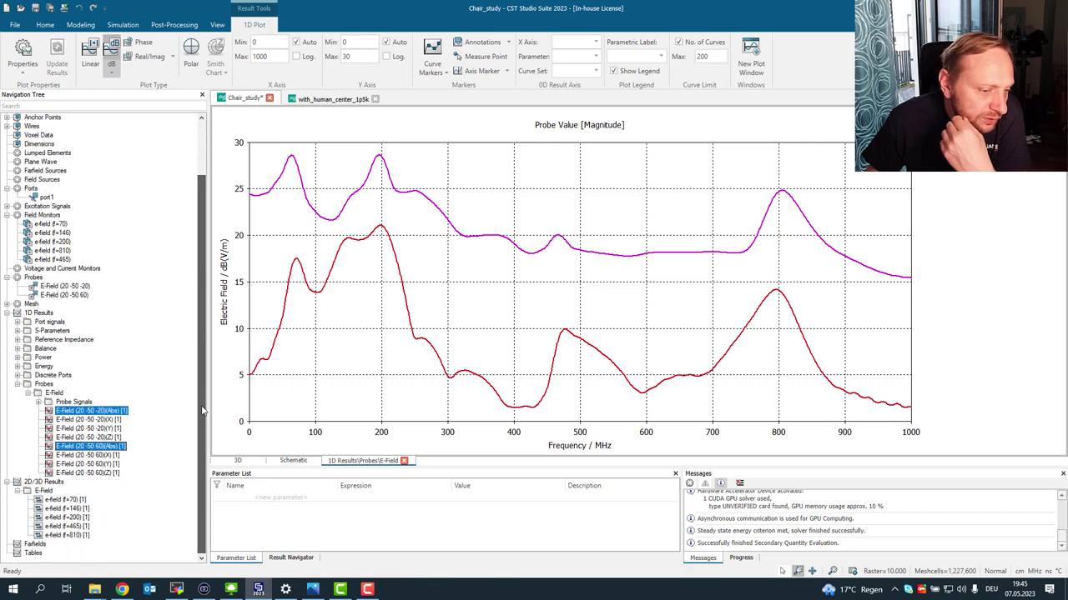
Step: Display the chair's E-field monitor results at 70 MHz, then 146 MHz and 200 MHz
{"action": "left_click", "coordinate": [74, 501]}
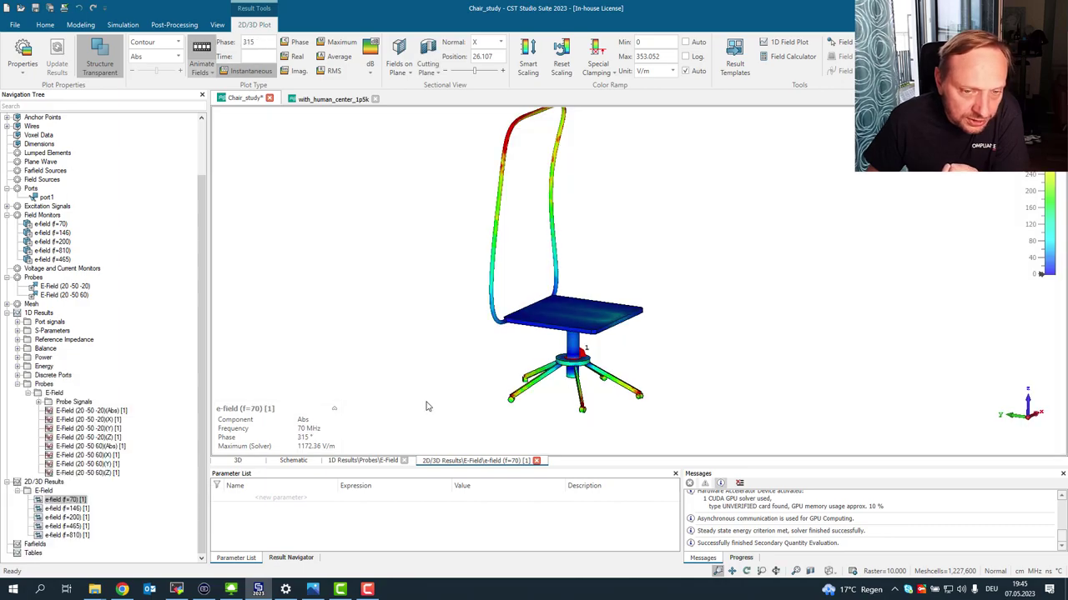
{"action": "left_click_drag", "start_coordinate": [484, 367], "coordinate": [608, 326]}
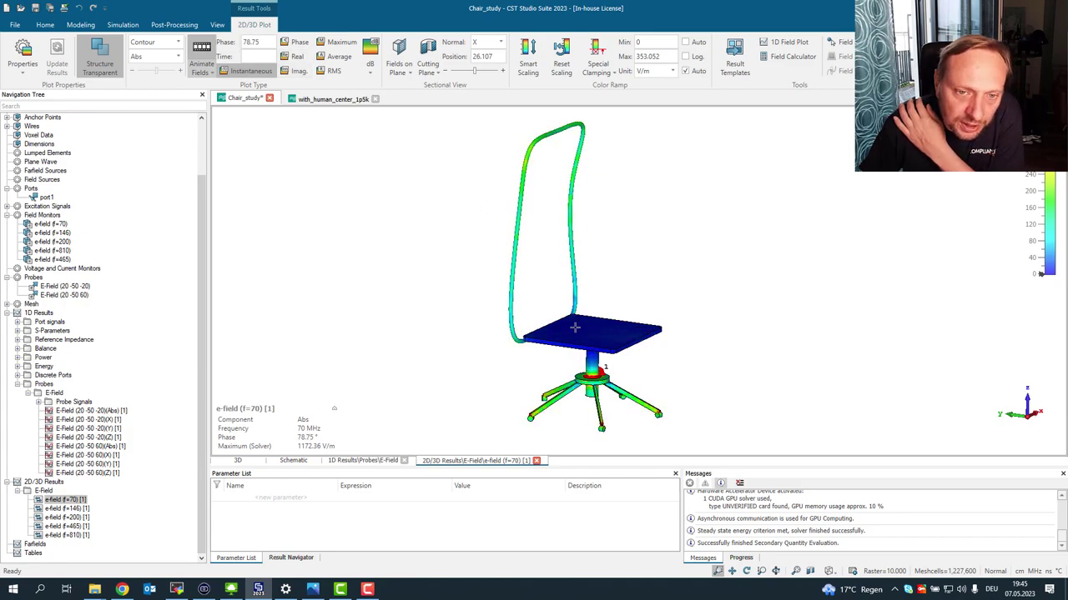
{"action": "left_click", "coordinate": [73, 509]}
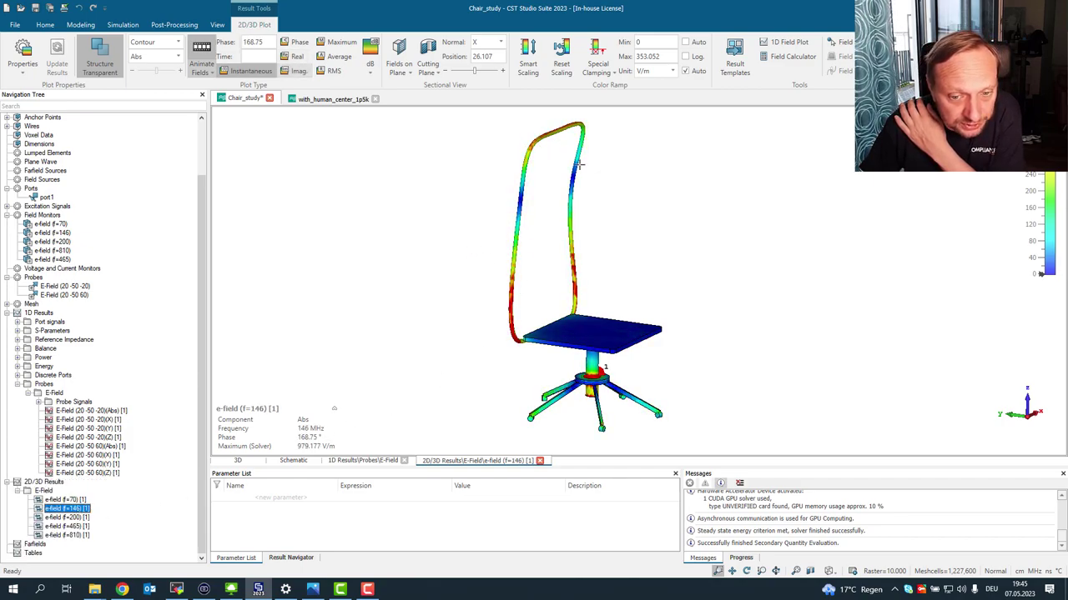
{"action": "left_click", "coordinate": [67, 517]}
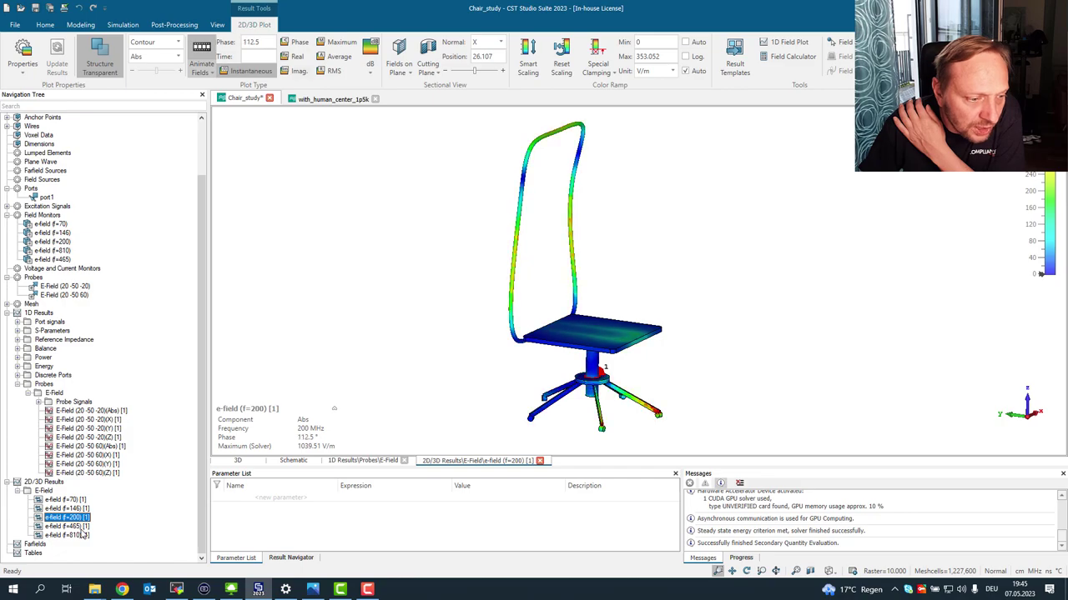
Step: Show the 465 MHz E-field result, panned and zoomed onto the chair base
{"action": "left_click", "coordinate": [81, 527]}
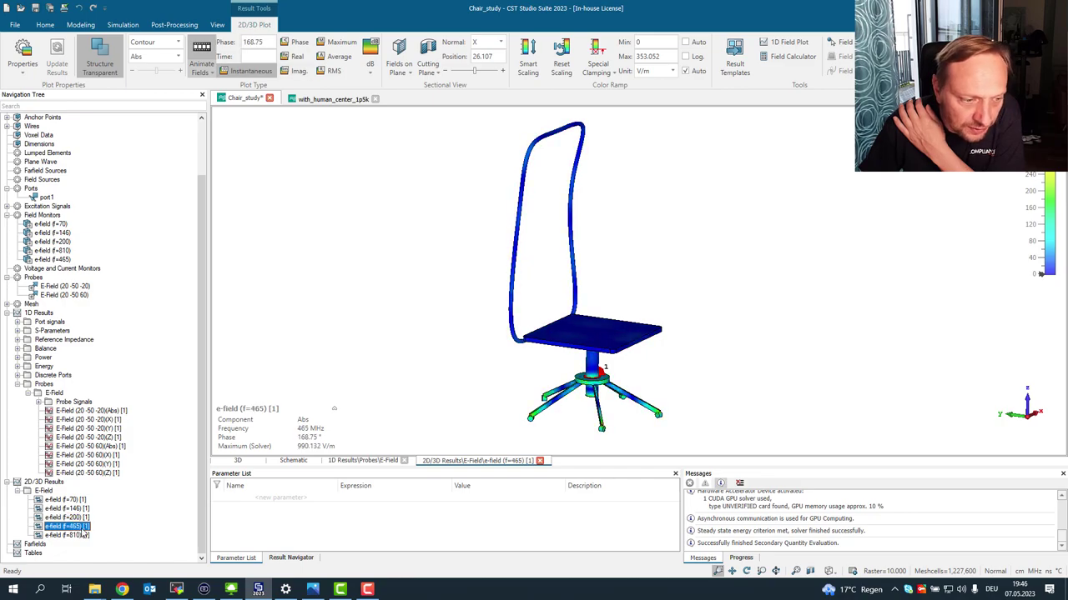
{"action": "middle_click_drag", "start_coordinate": [622, 401], "coordinate": [614, 381]}
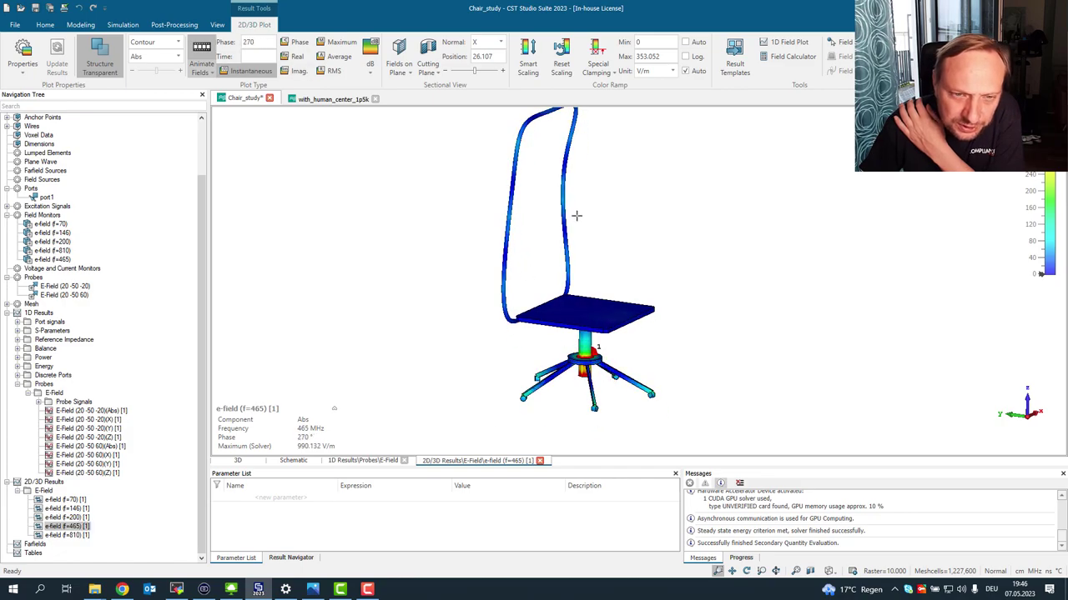
{"action": "scroll", "coordinate": [578, 372], "scroll_direction": "up", "scroll_amount": 5}
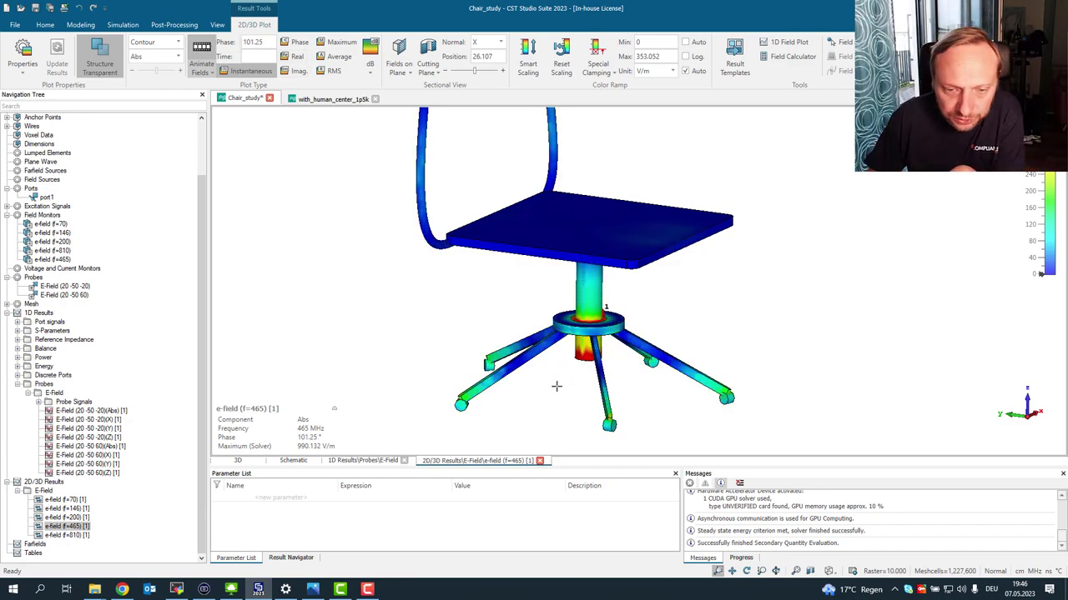
Step: View the animated 810 MHz field plot, then replot the (20, -50, 60) probe spectrum
{"action": "left_click", "coordinate": [66, 536]}
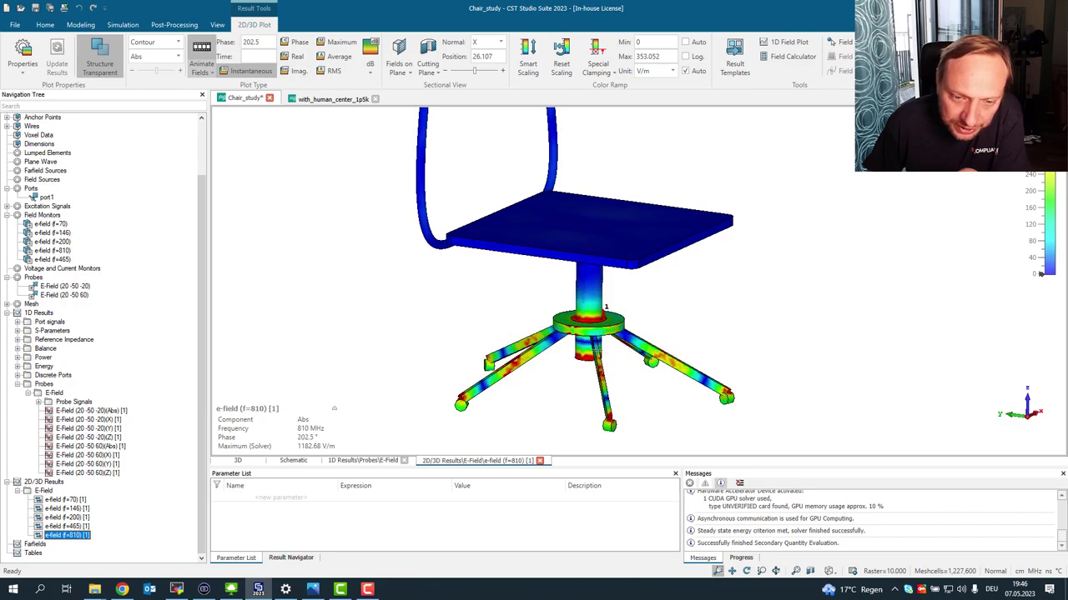
{"action": "key", "text": "Escape"}
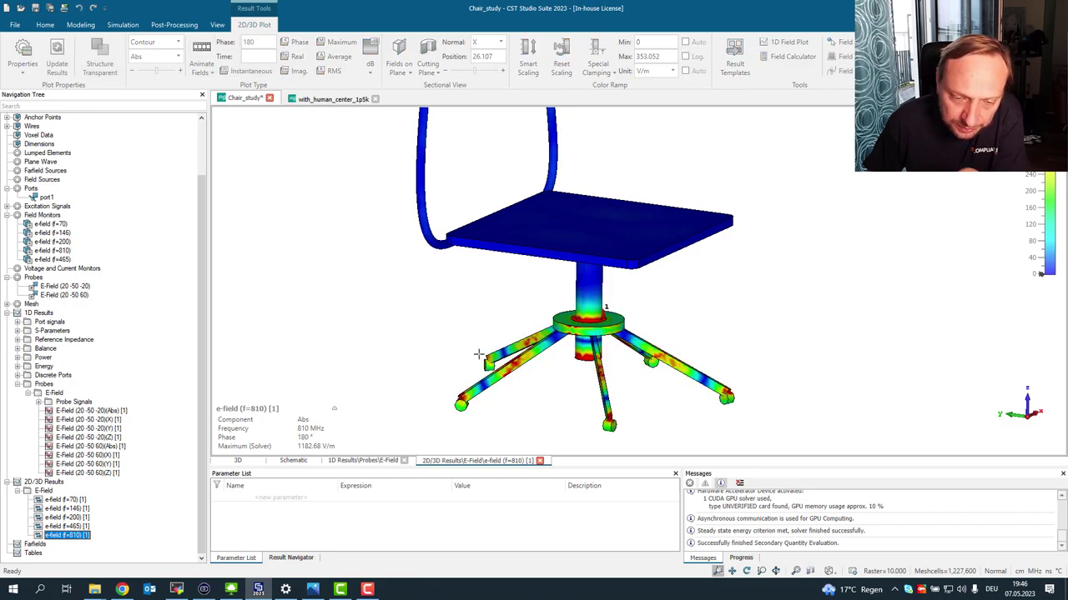
{"action": "left_click", "coordinate": [201, 59]}
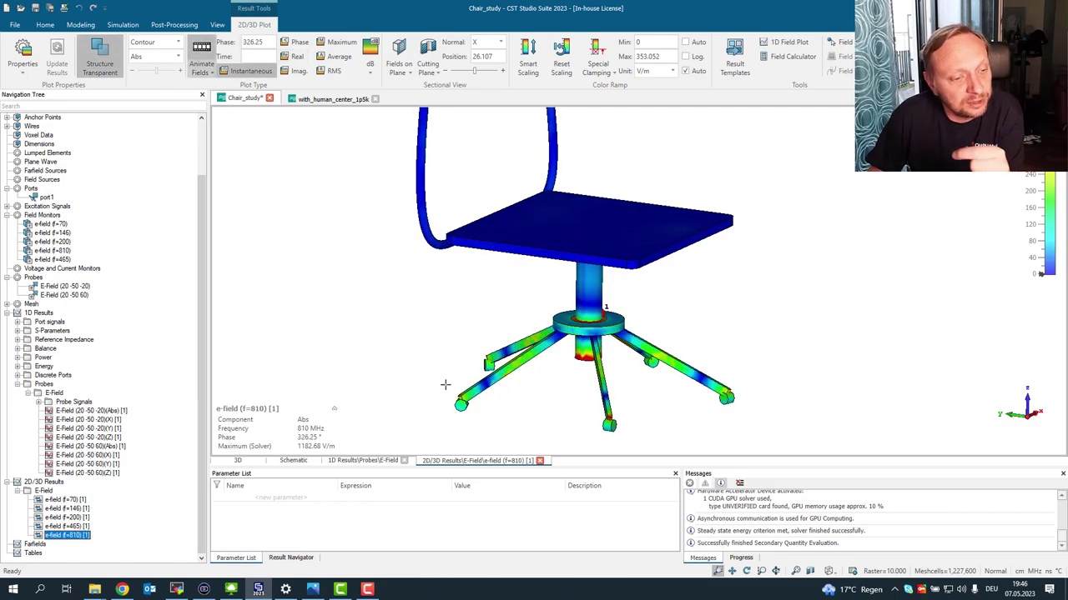
{"action": "left_click", "coordinate": [90, 446]}
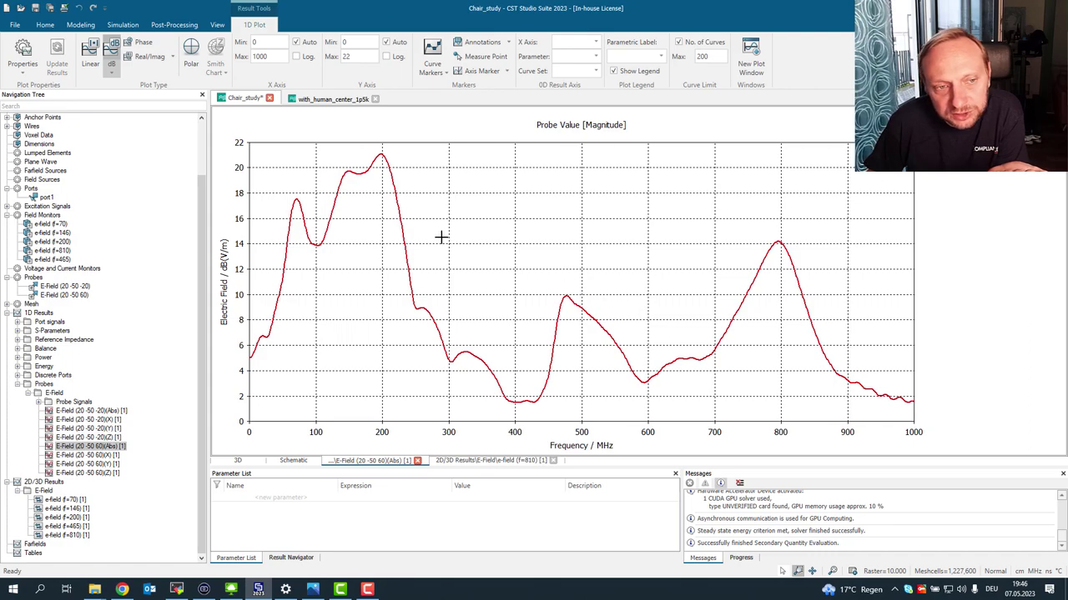
Step: Compare the with_human_center_1p5k seated-person model and its probe spectrum, then return to Chair_study
{"action": "left_click", "coordinate": [330, 99]}
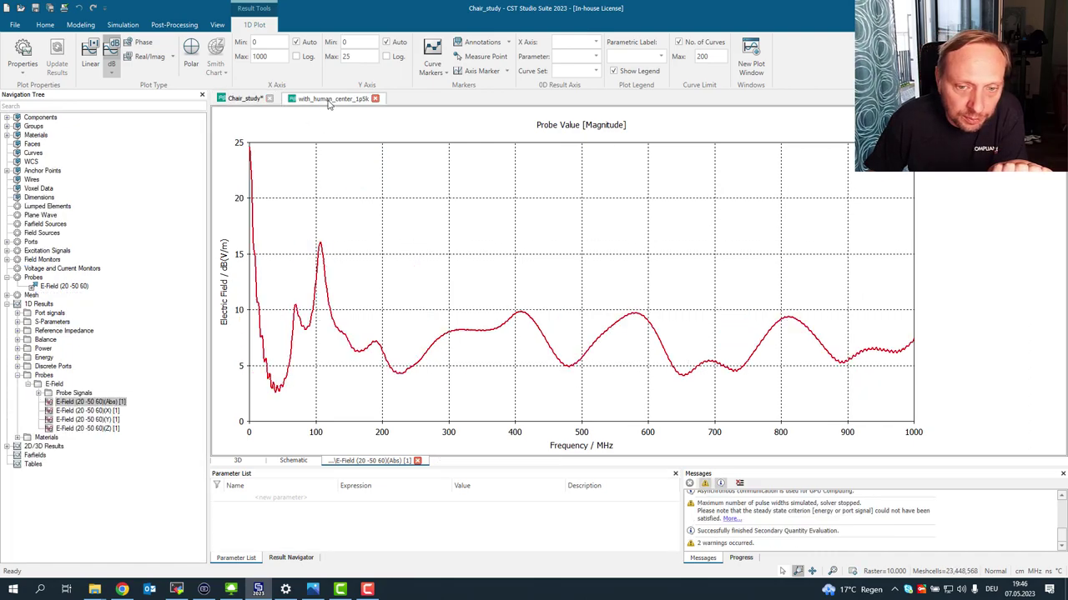
{"action": "left_click", "coordinate": [238, 460]}
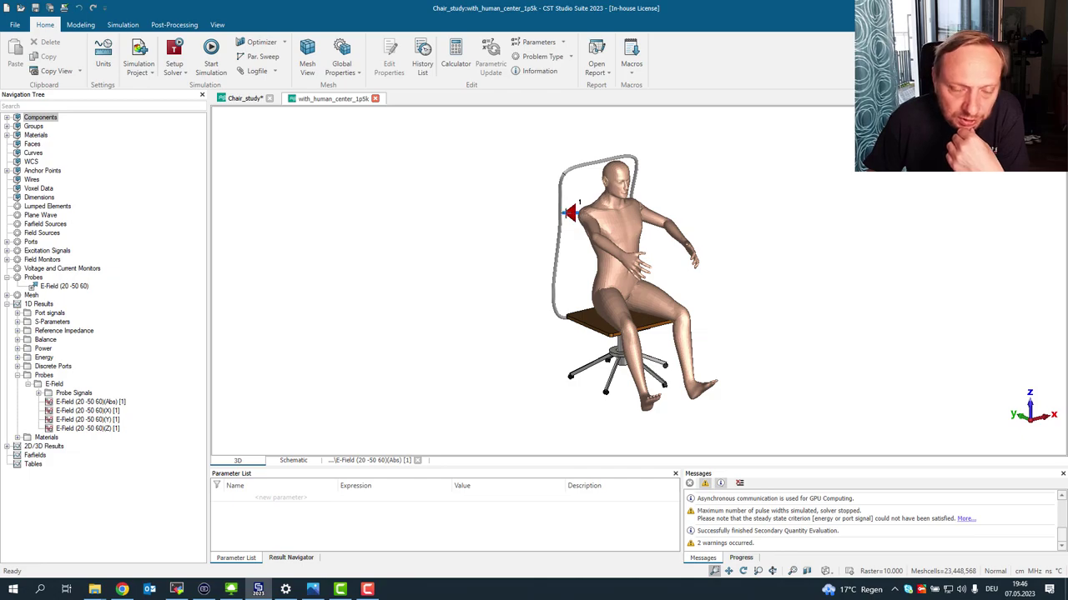
{"action": "left_click", "coordinate": [100, 404]}
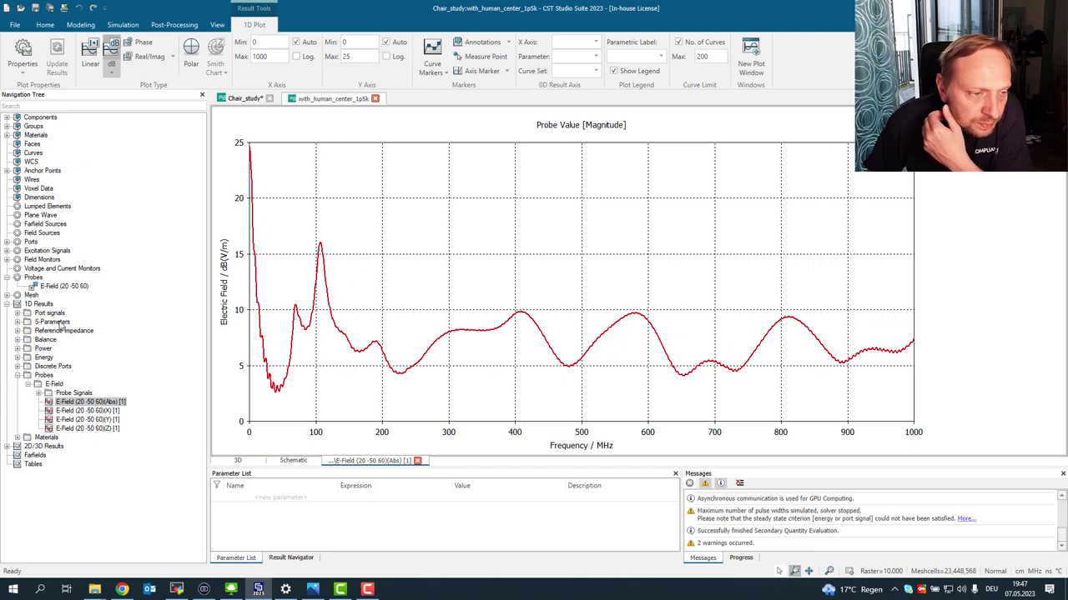
{"action": "left_click", "coordinate": [238, 461]}
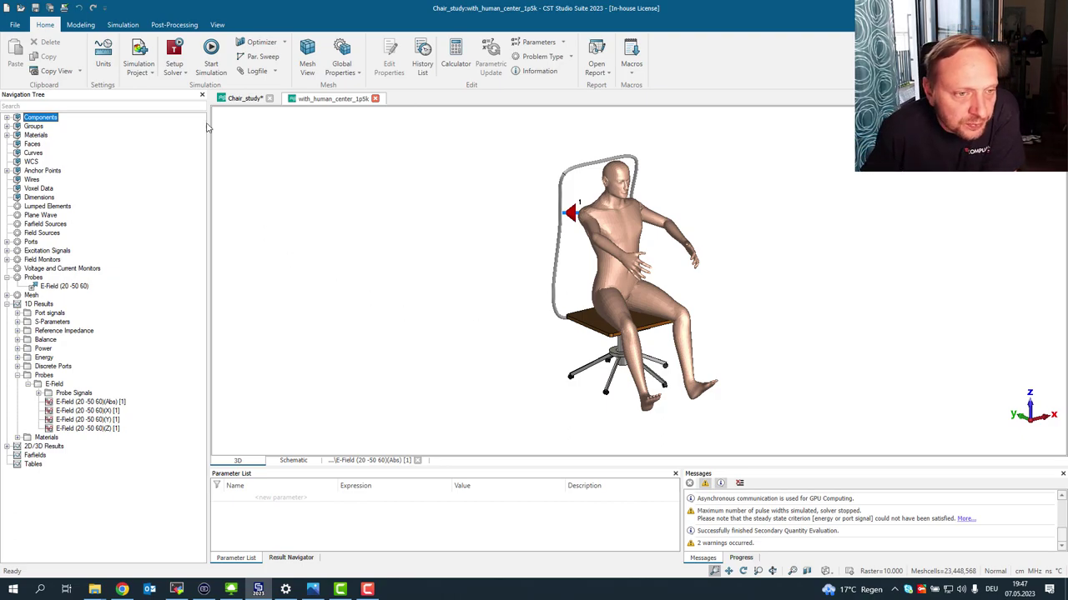
{"action": "left_click", "coordinate": [244, 98]}
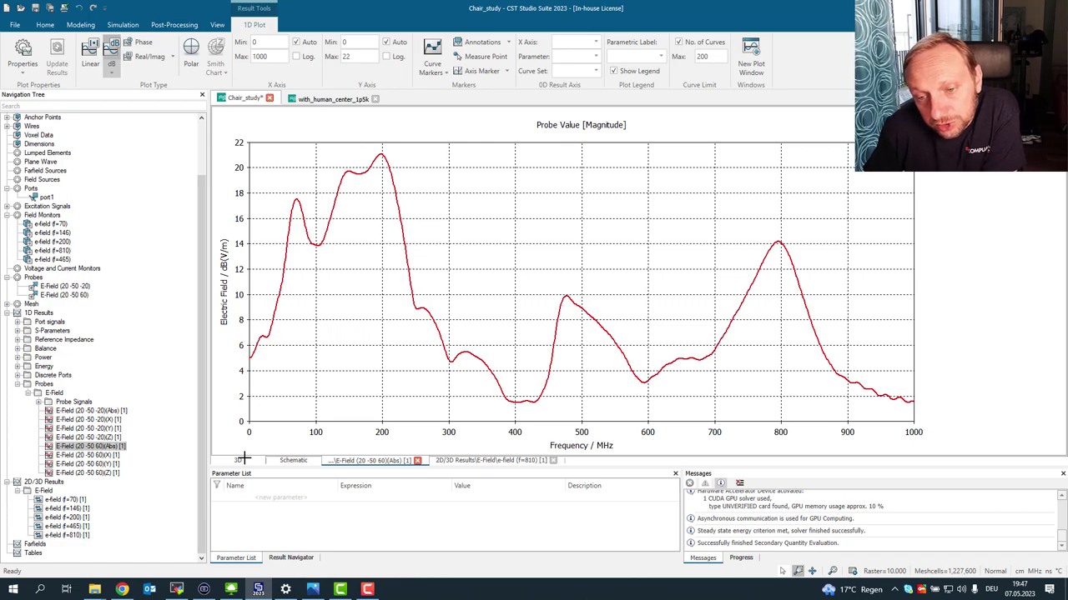
Step: Show the whole chair-only model in the 3D view, deselected so it is opaque and centred
{"action": "left_click", "coordinate": [240, 460]}
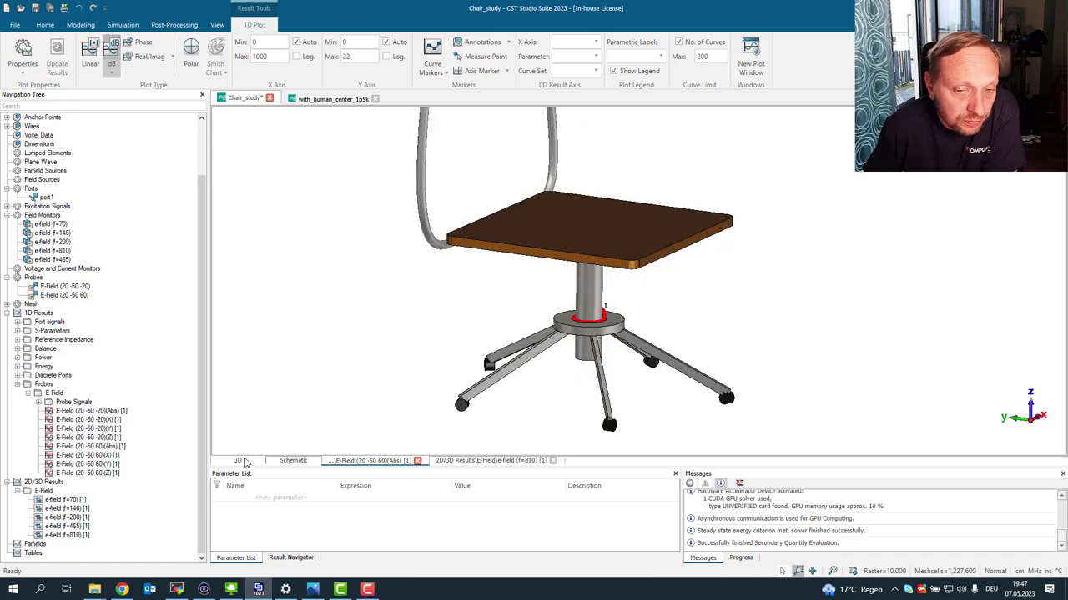
{"action": "left_click", "coordinate": [466, 298]}
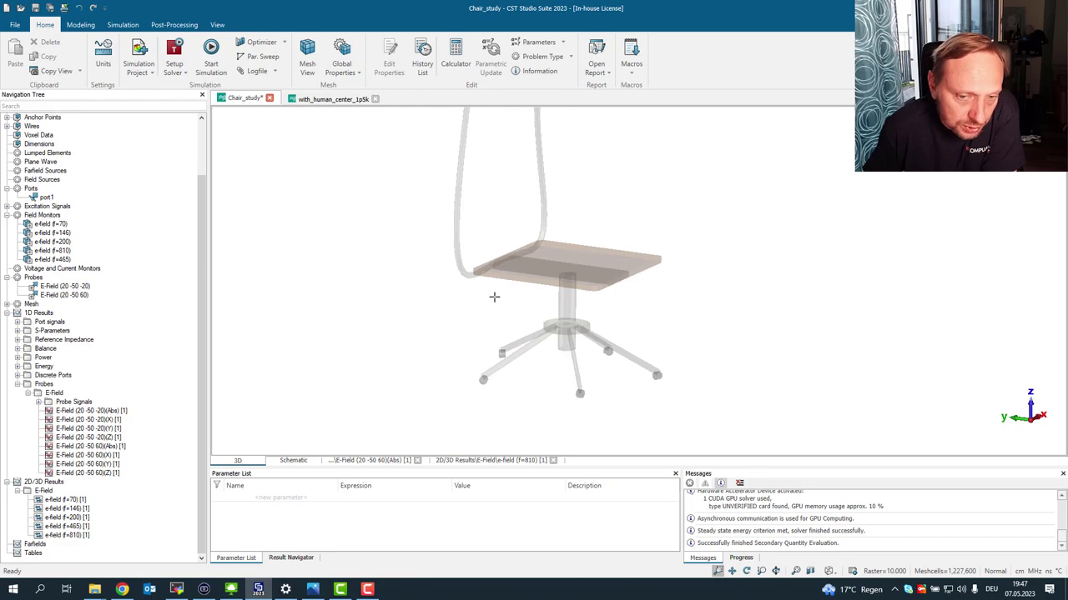
{"action": "middle_click_drag", "start_coordinate": [508, 296], "coordinate": [517, 348]}
{"action": "scroll", "coordinate": [517, 348], "scroll_direction": "down", "scroll_amount": 2}
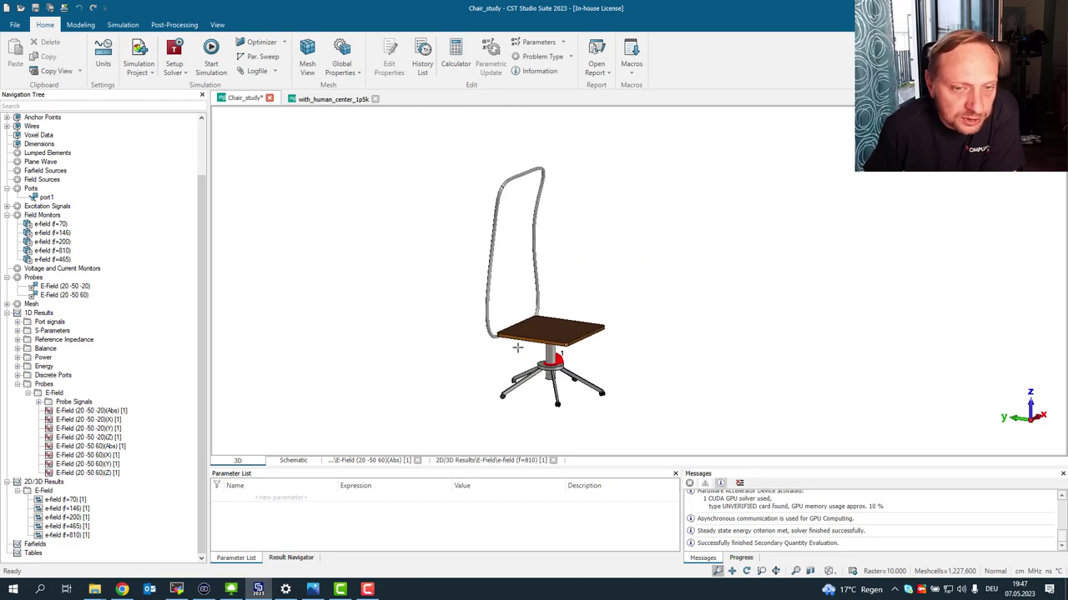
{"action": "scroll", "coordinate": [517, 348], "scroll_direction": "up", "scroll_amount": 1}
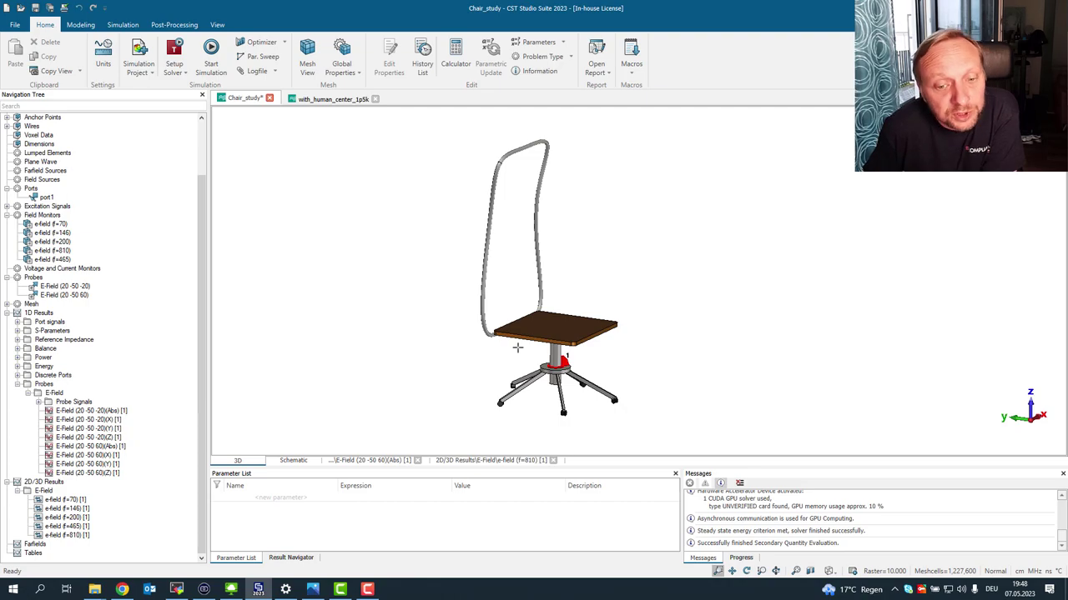
{"action": "middle_click_drag", "start_coordinate": [517, 348], "coordinate": [548, 351]}
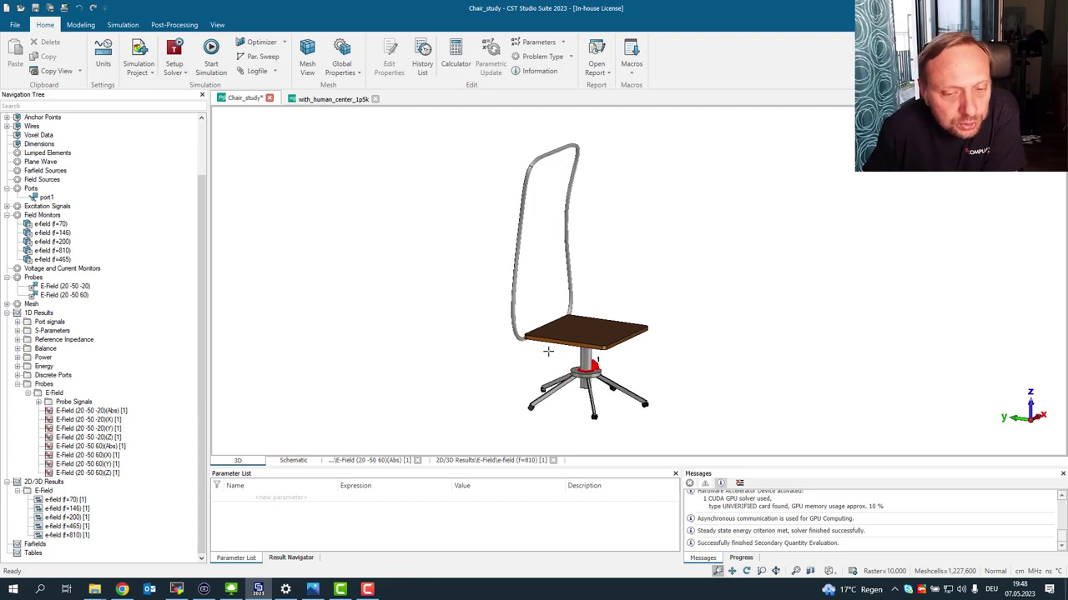